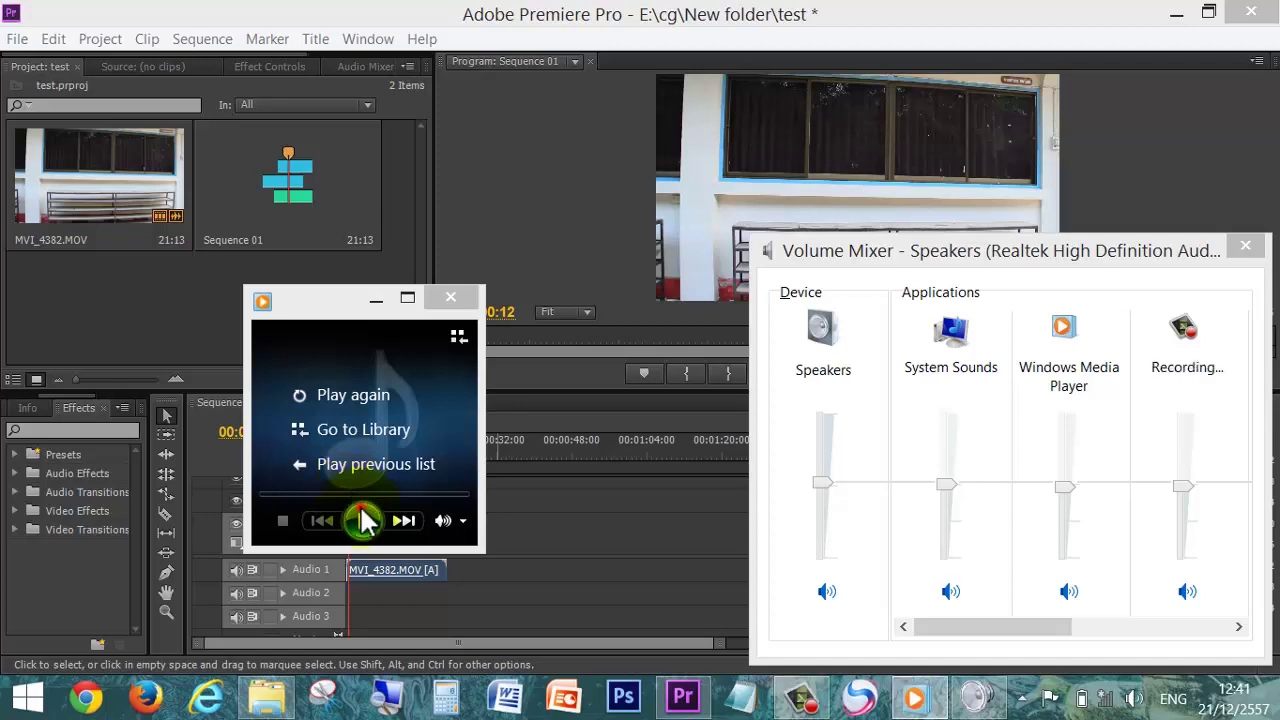
- Resume the track, move Windows Media Player aside, then close it and the Volume Mixer
click(362, 518)
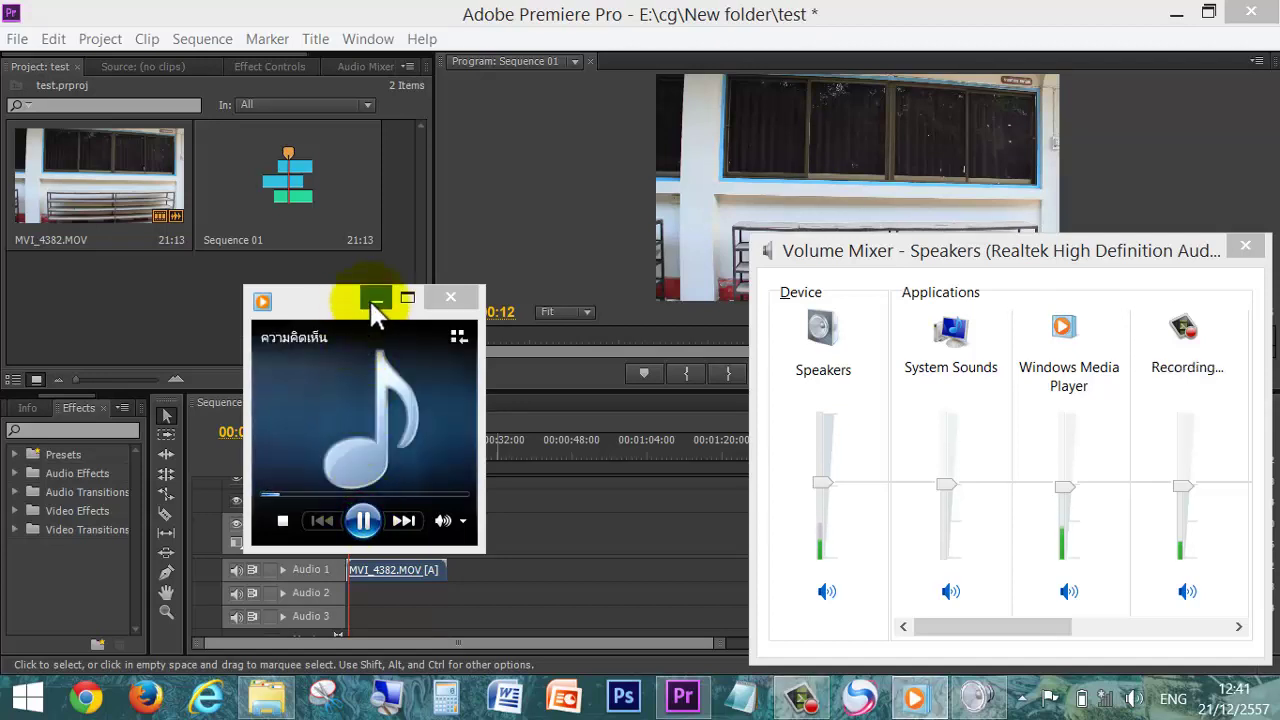
mouse_move(316, 307)
mouse_down()
mouse_move(463, 409)
mouse_move(535, 408)
mouse_up()
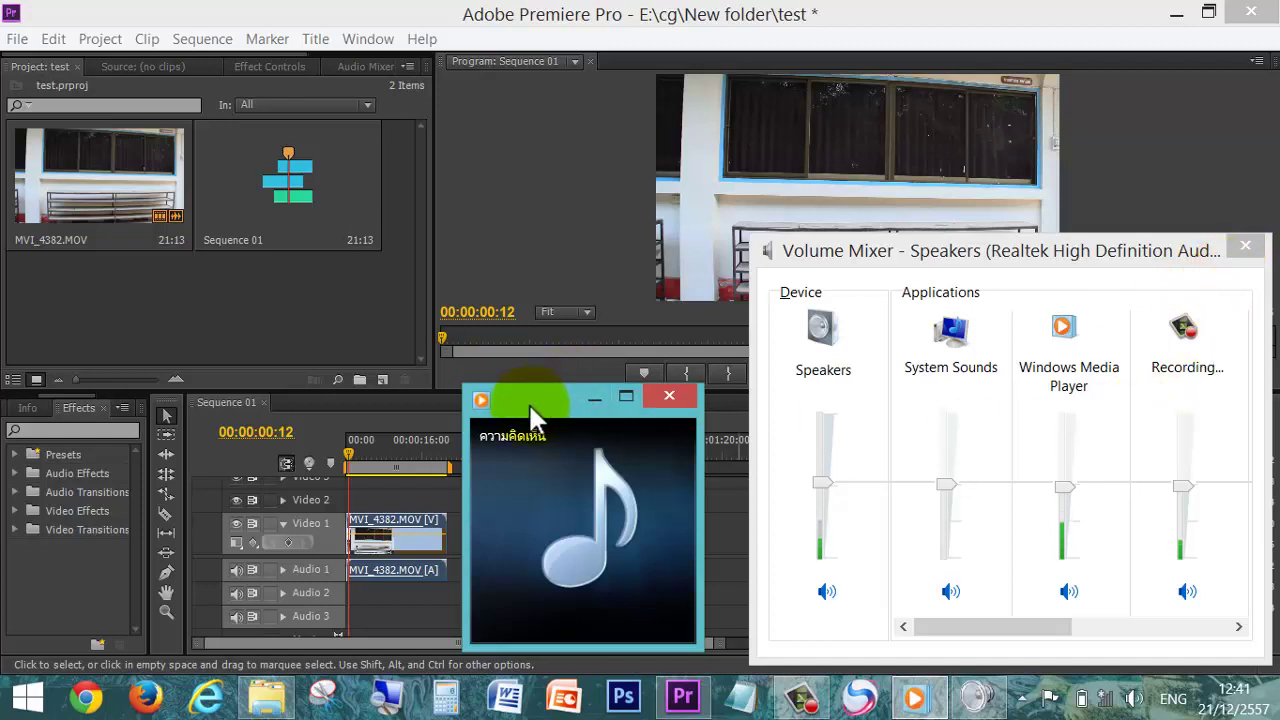
mouse_move(628, 400)
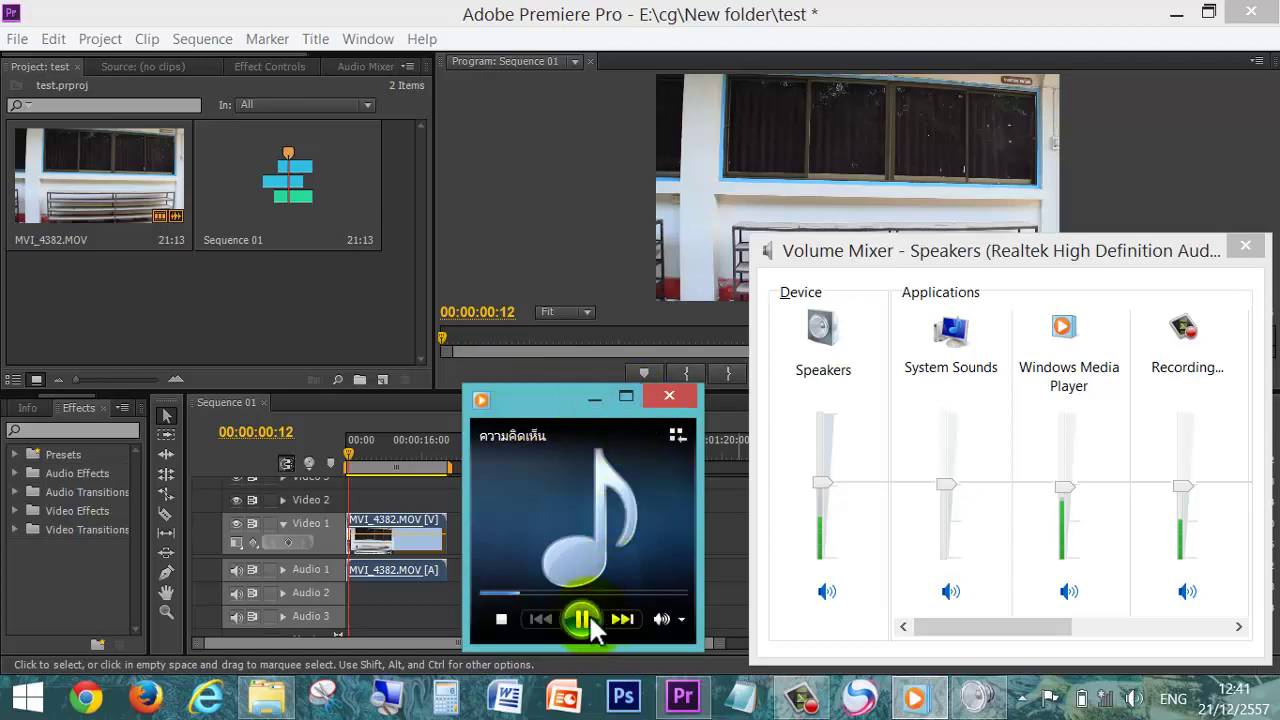
click(670, 396)
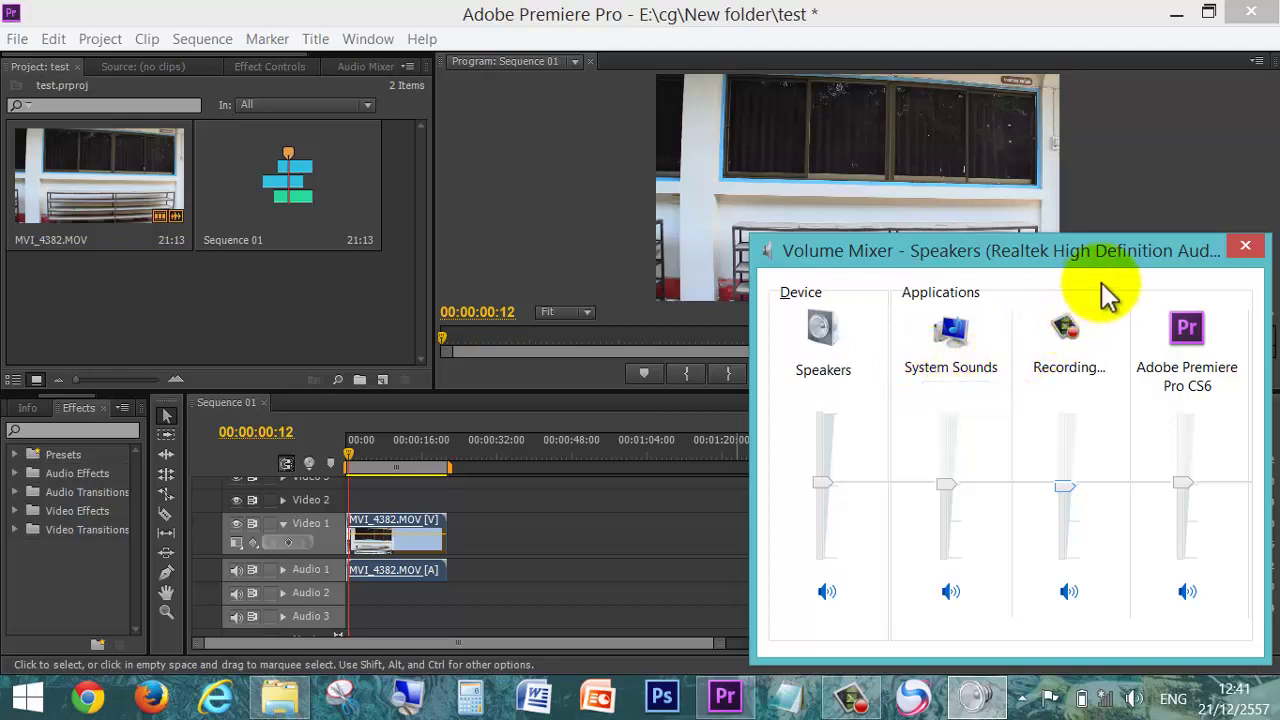
click(1245, 246)
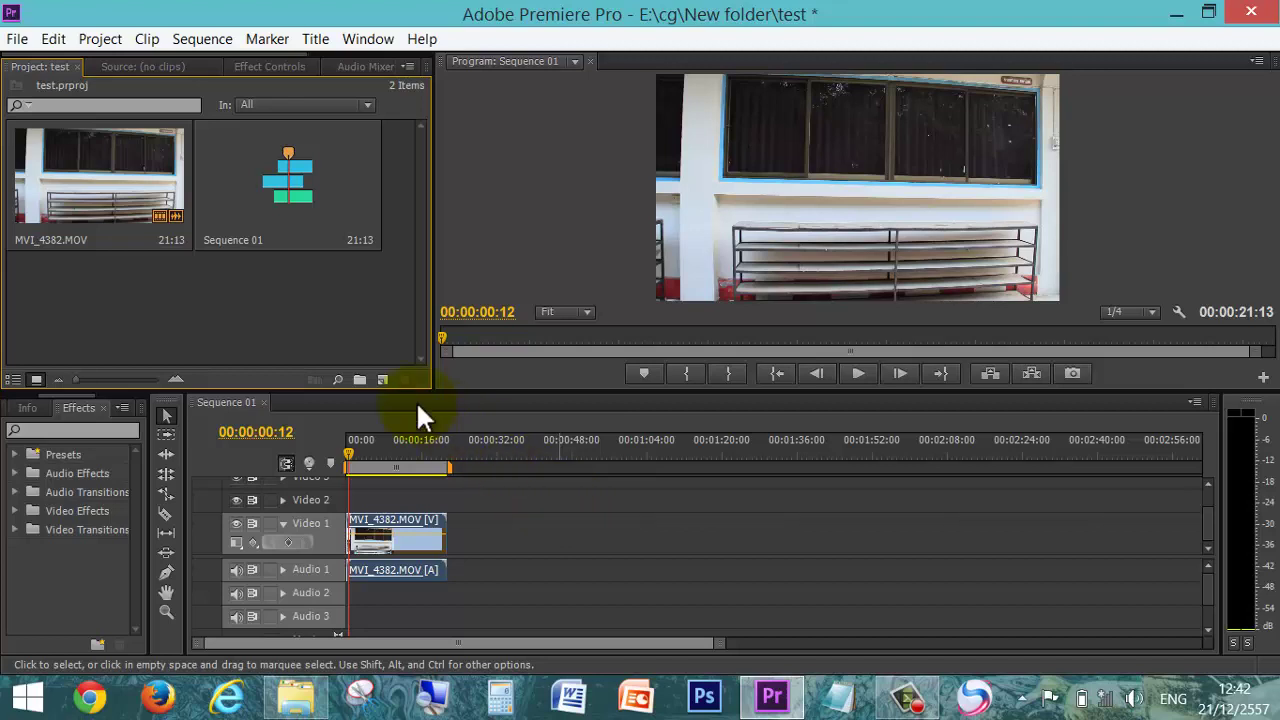
click(286, 309)
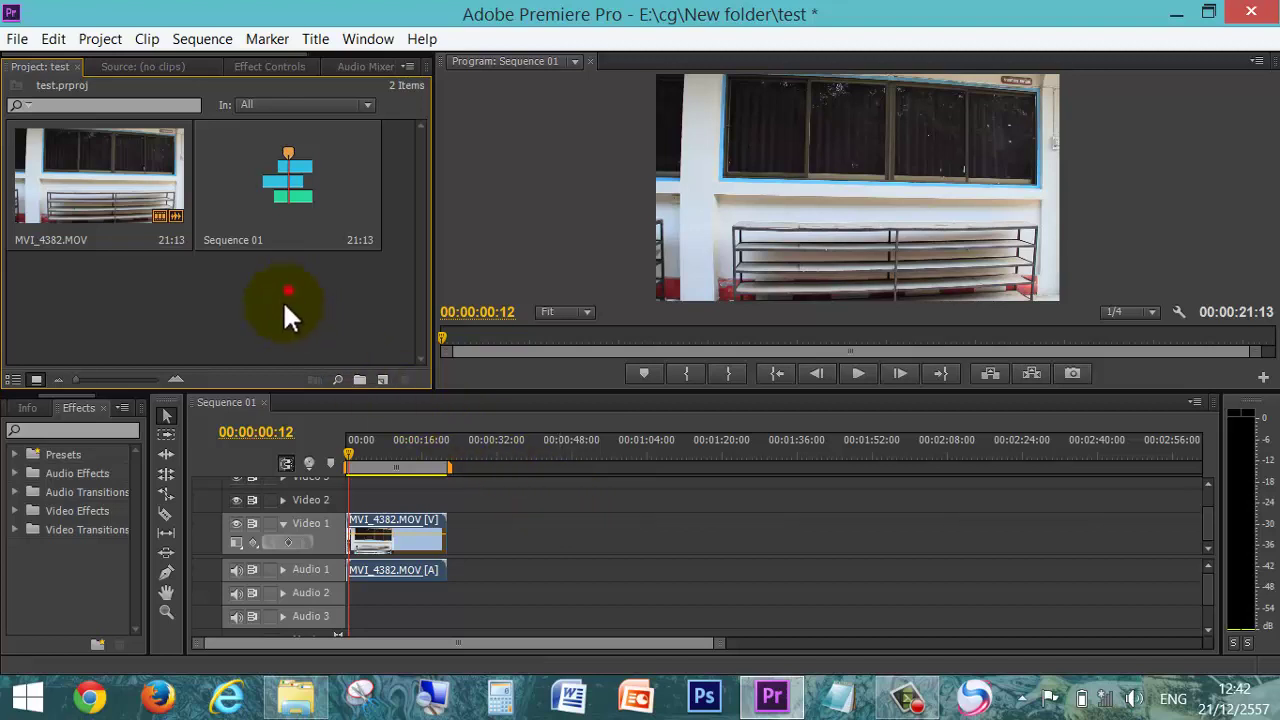
click(372, 517)
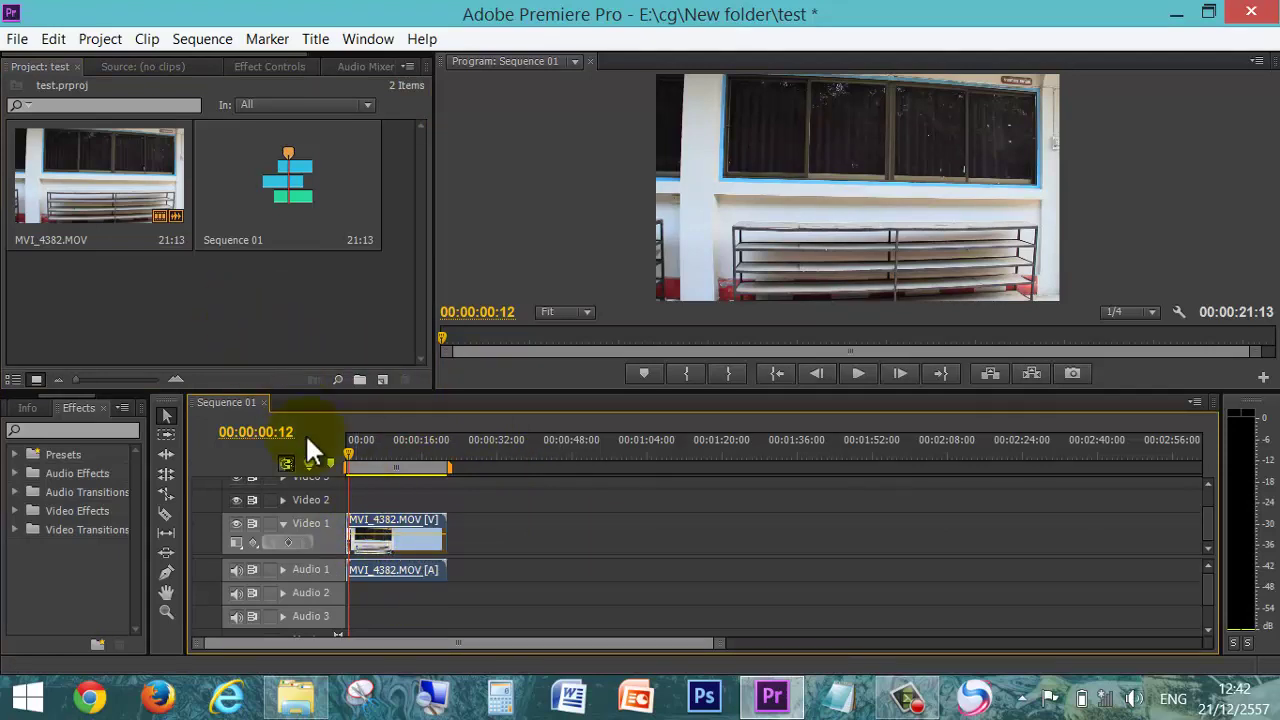
- Play Sequence 01 from inside the MVI_4382 clip, stop, then scrub through its frames
drag(137, 226, 378, 497)
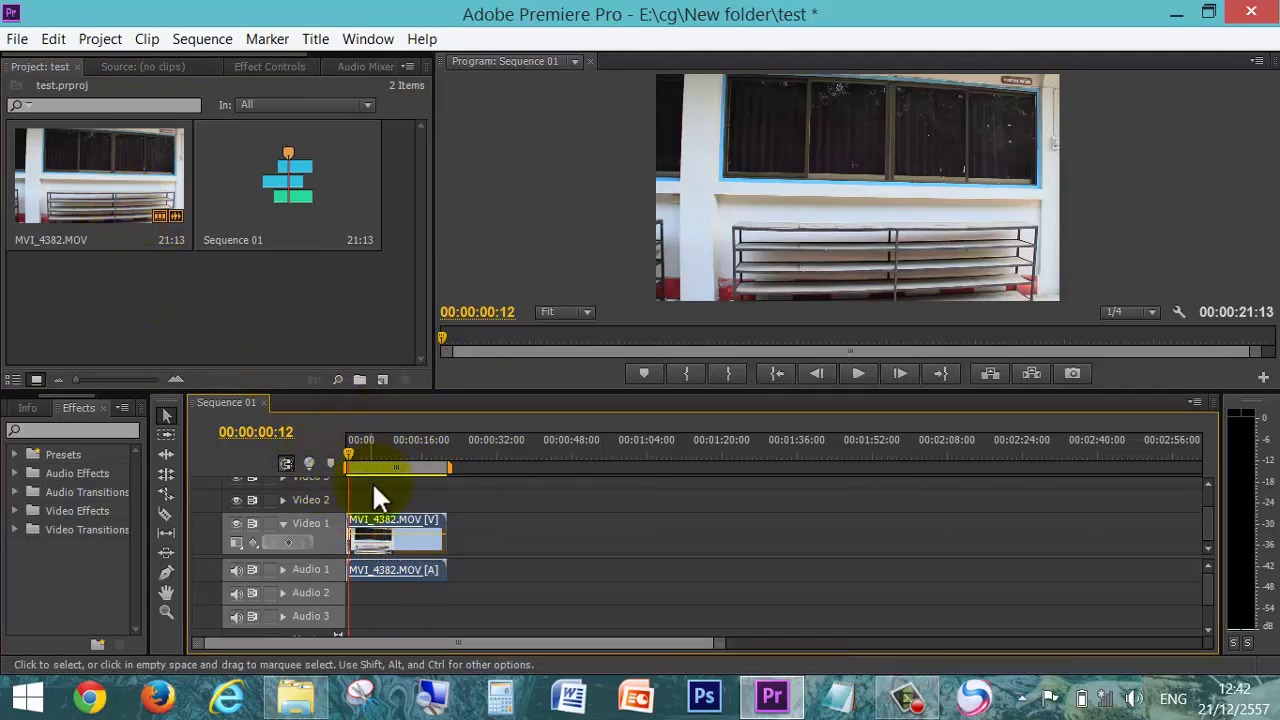
click(361, 450)
key(space)
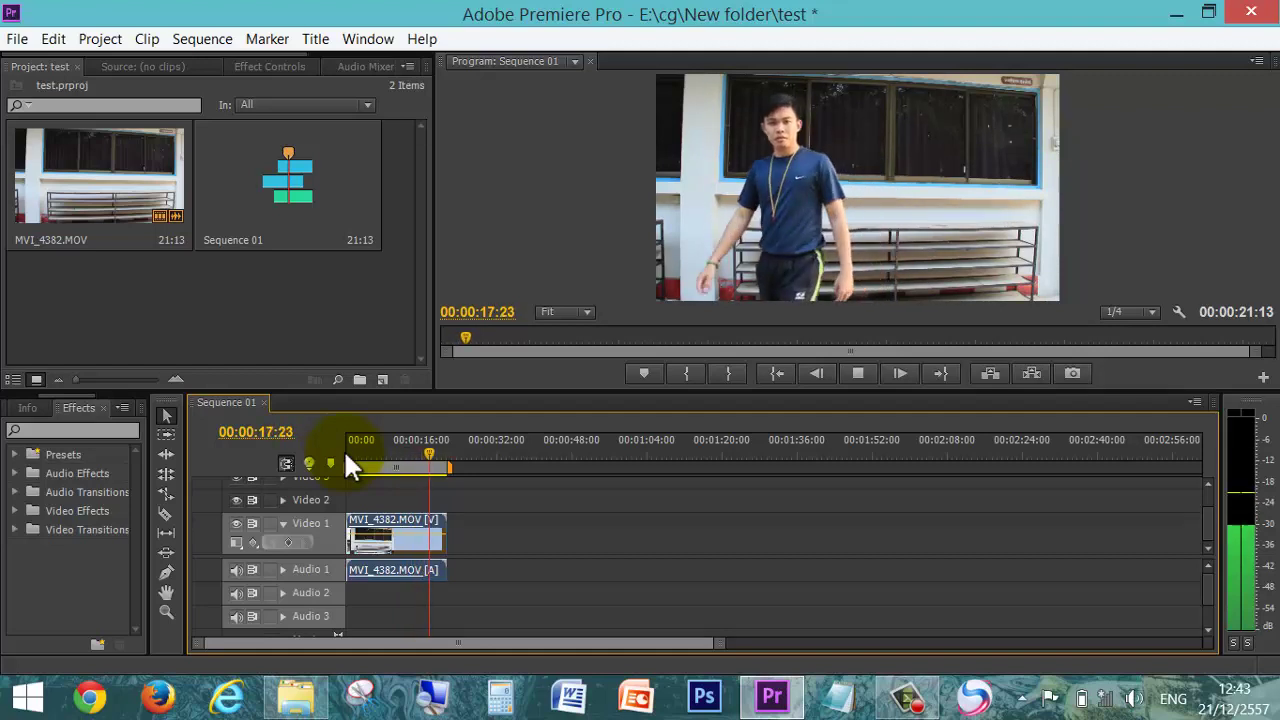
key(space)
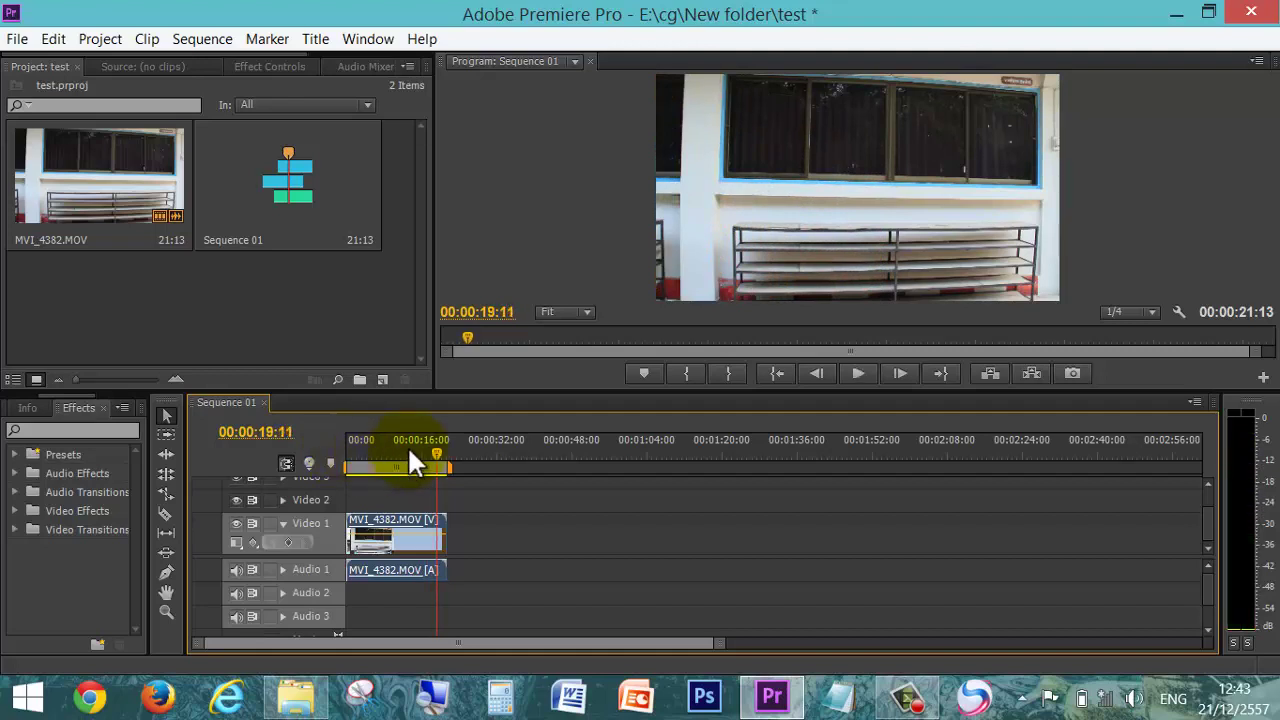
mouse_move(437, 460)
mouse_down()
mouse_move(344, 452)
mouse_move(378, 455)
mouse_move(381, 470)
mouse_up()
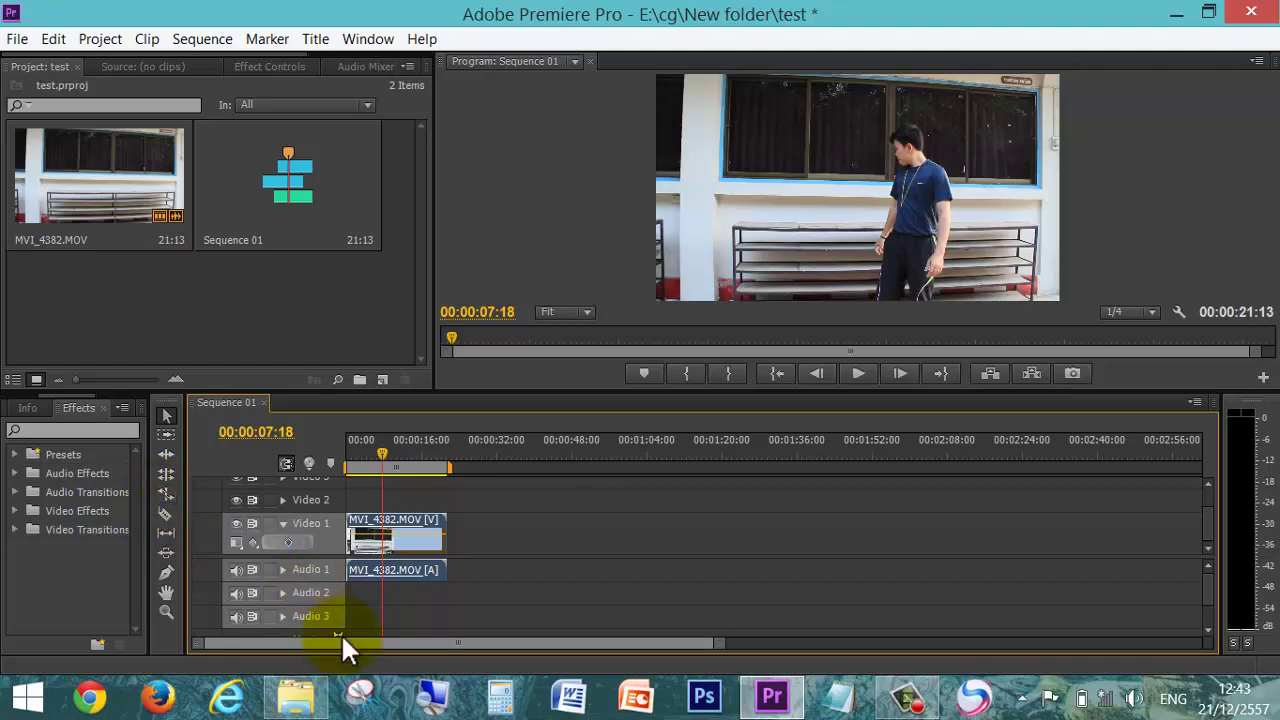
- Magnify the screen to 200% with the screen magnifier
click(425, 697)
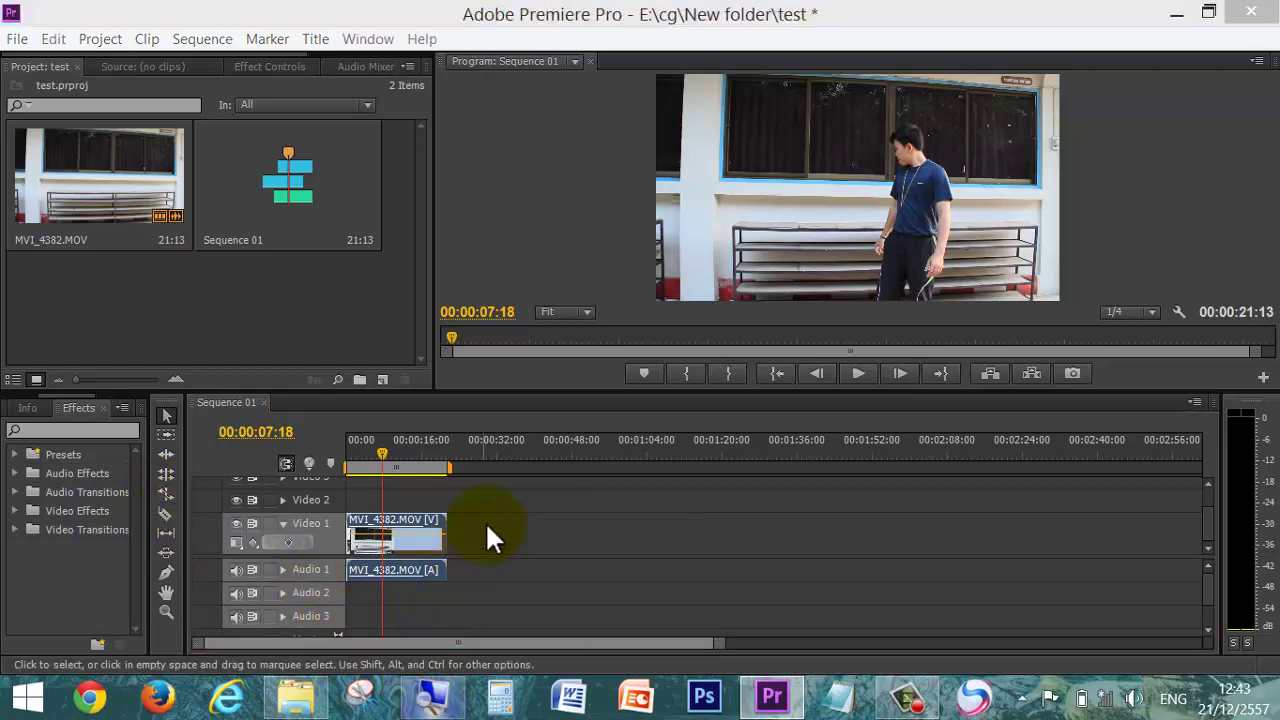
click(591, 590)
click(591, 590)
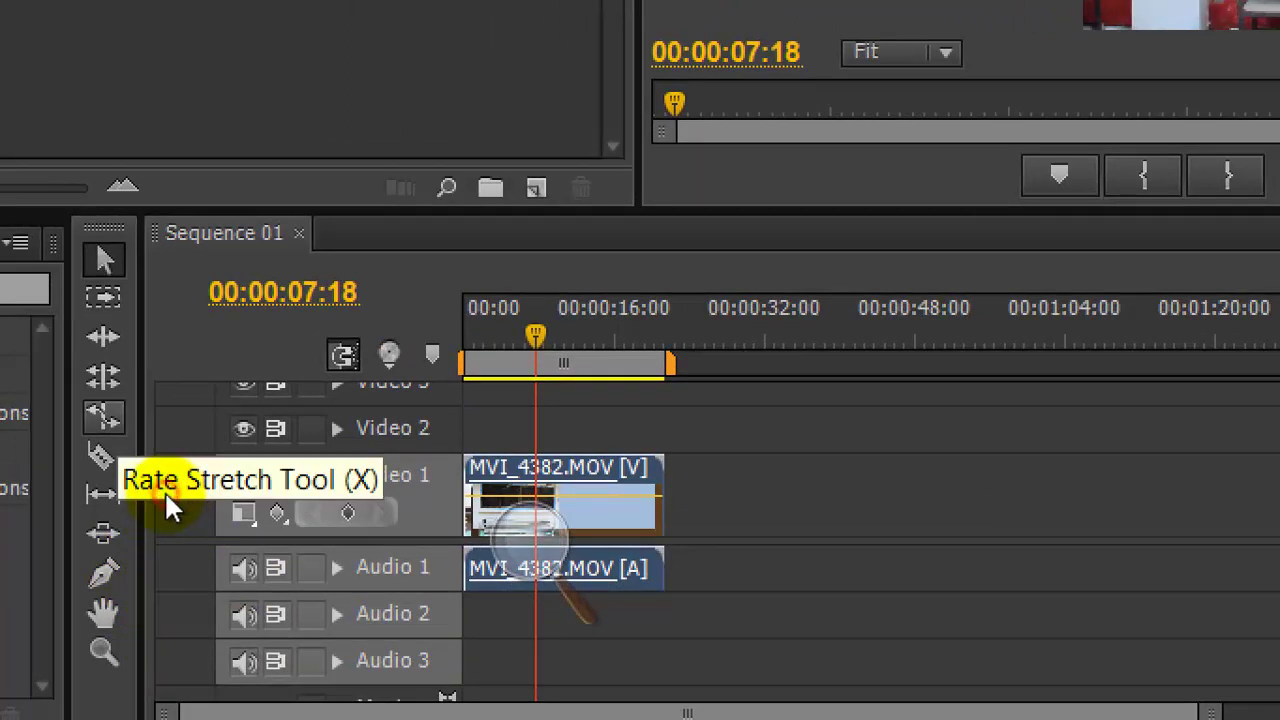
- Rate-stretch MVI_4382 longer to 57.25% speed, making it 00:00:37:13 long
click(164, 490)
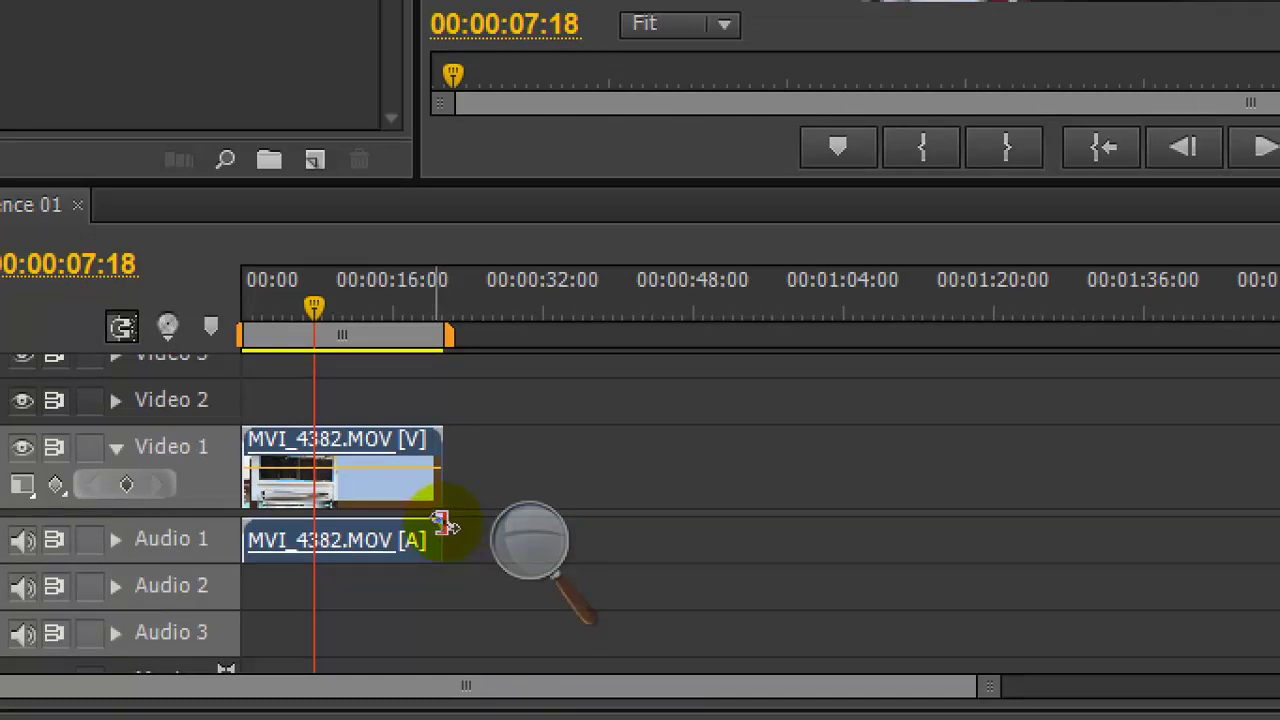
click(444, 526)
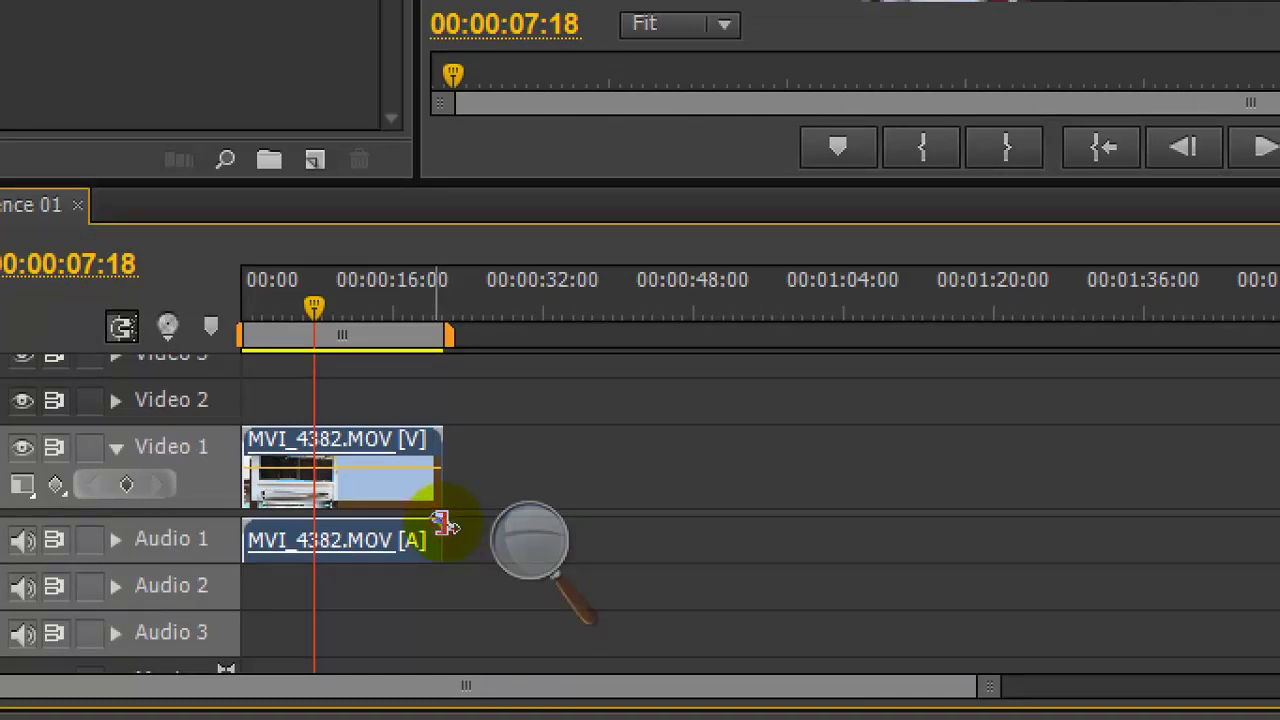
mouse_move(444, 526)
mouse_down()
mouse_move(545, 532)
mouse_move(514, 530)
mouse_up()
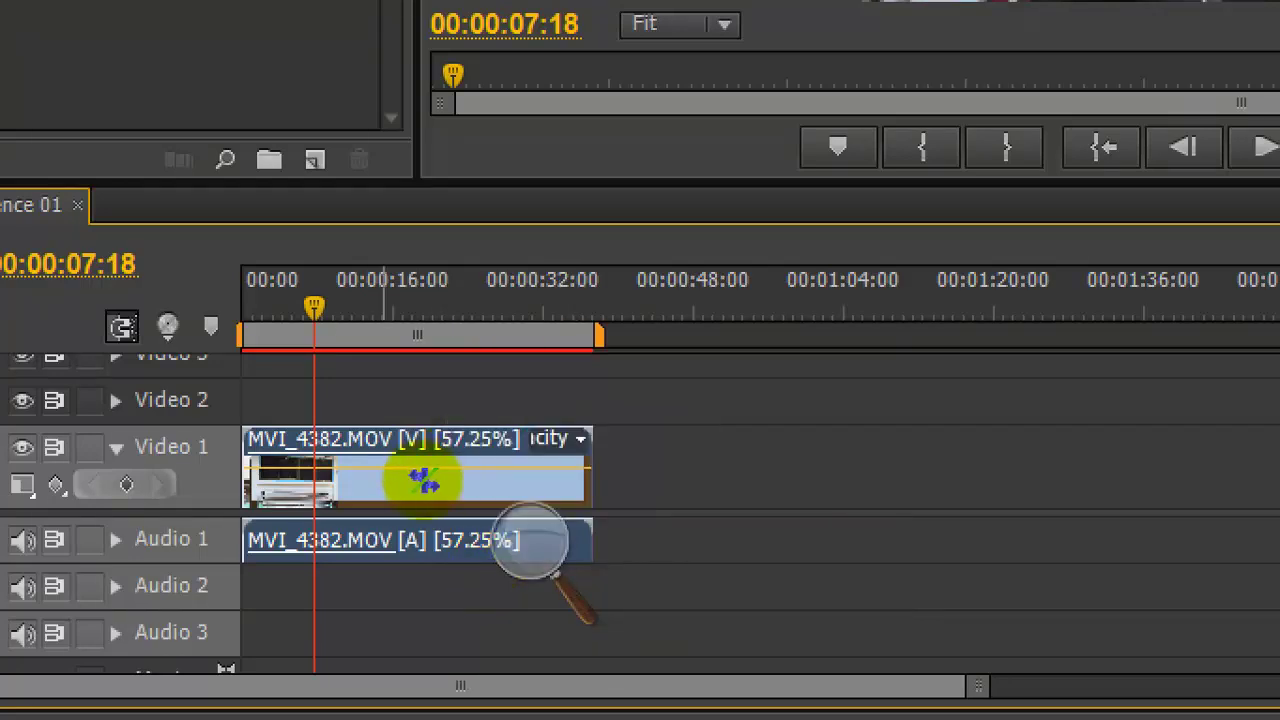
- Reset magnification to 100% and play the slowed clip from 00:00:00:00 to about 00:00:10:08
click(500, 595)
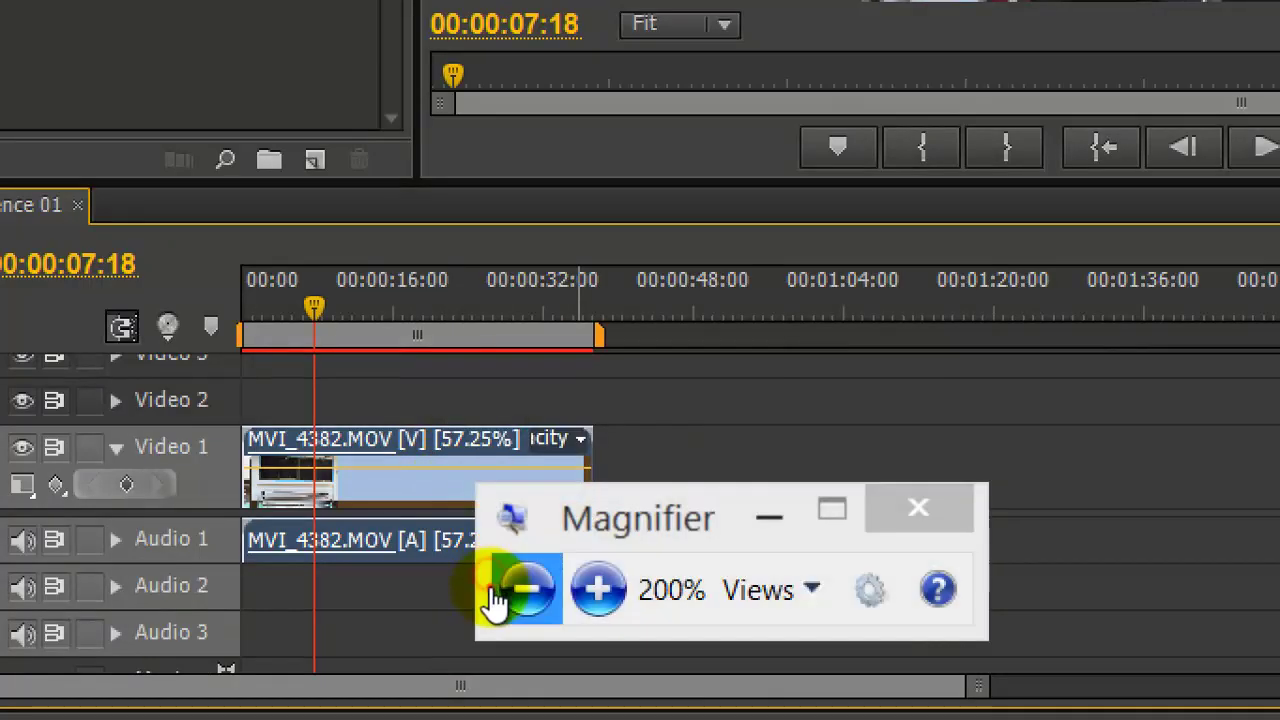
click(496, 600)
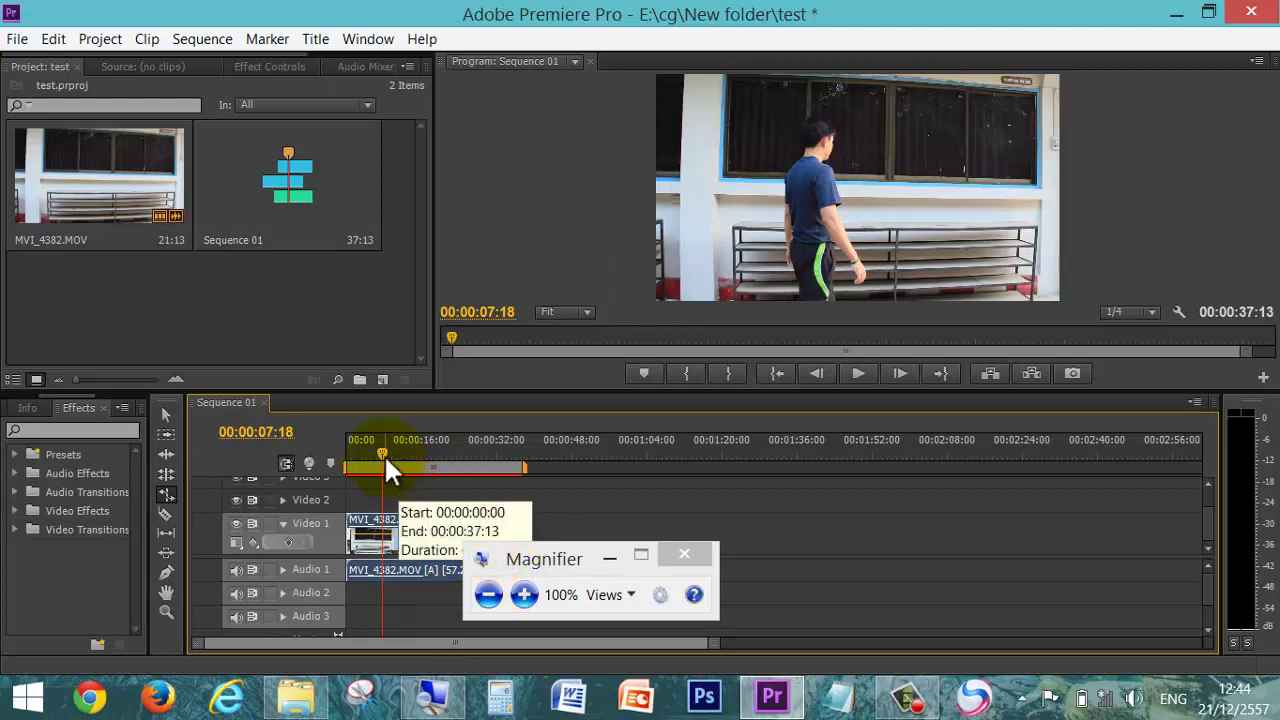
drag(382, 449, 345, 455)
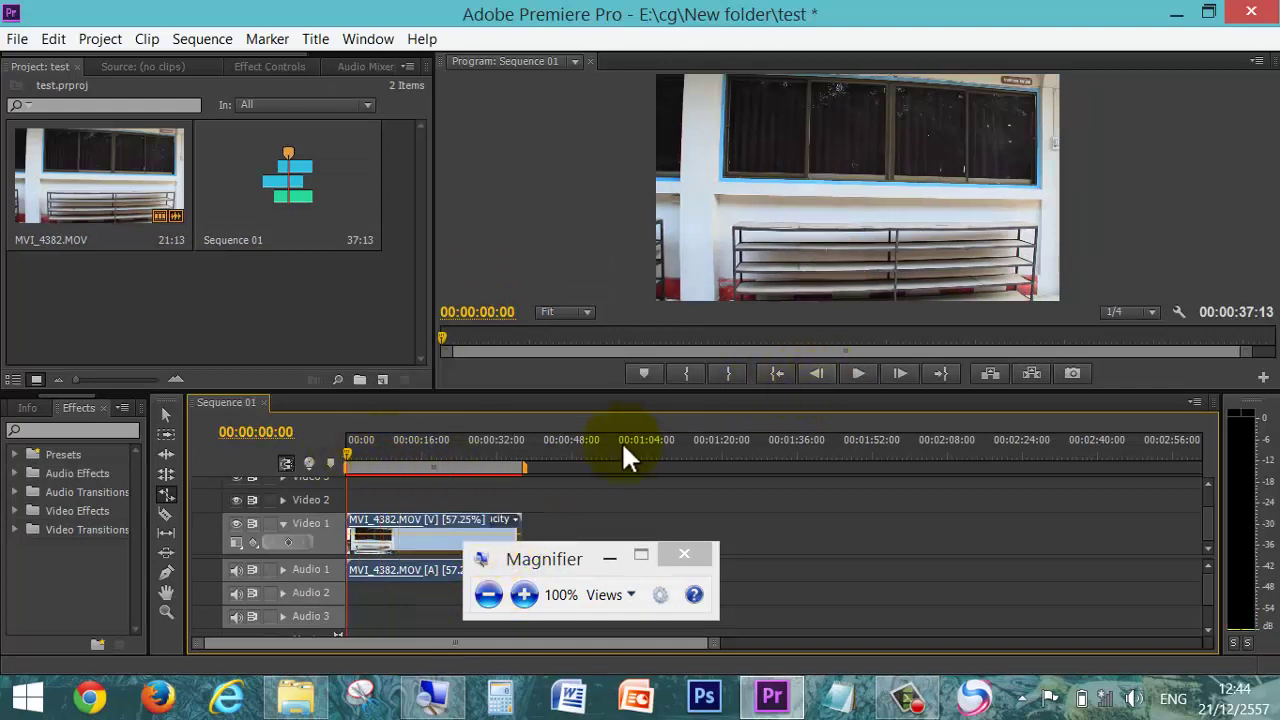
click(855, 373)
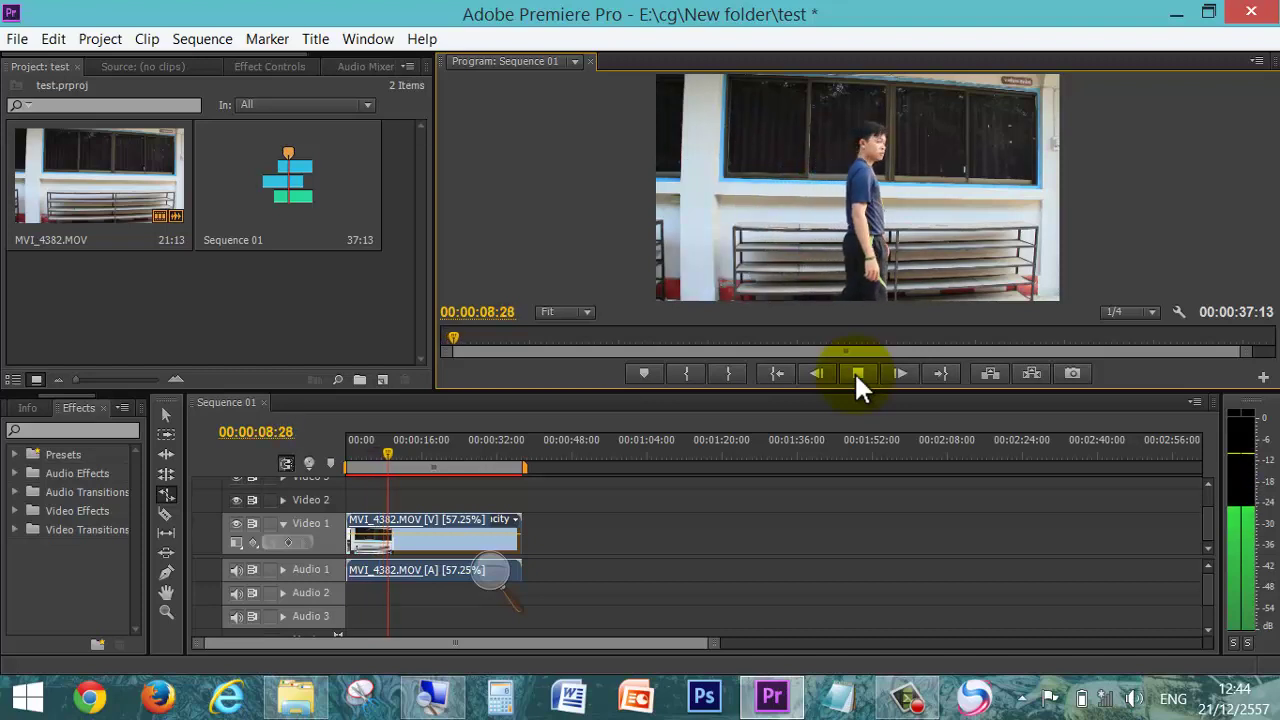
click(854, 371)
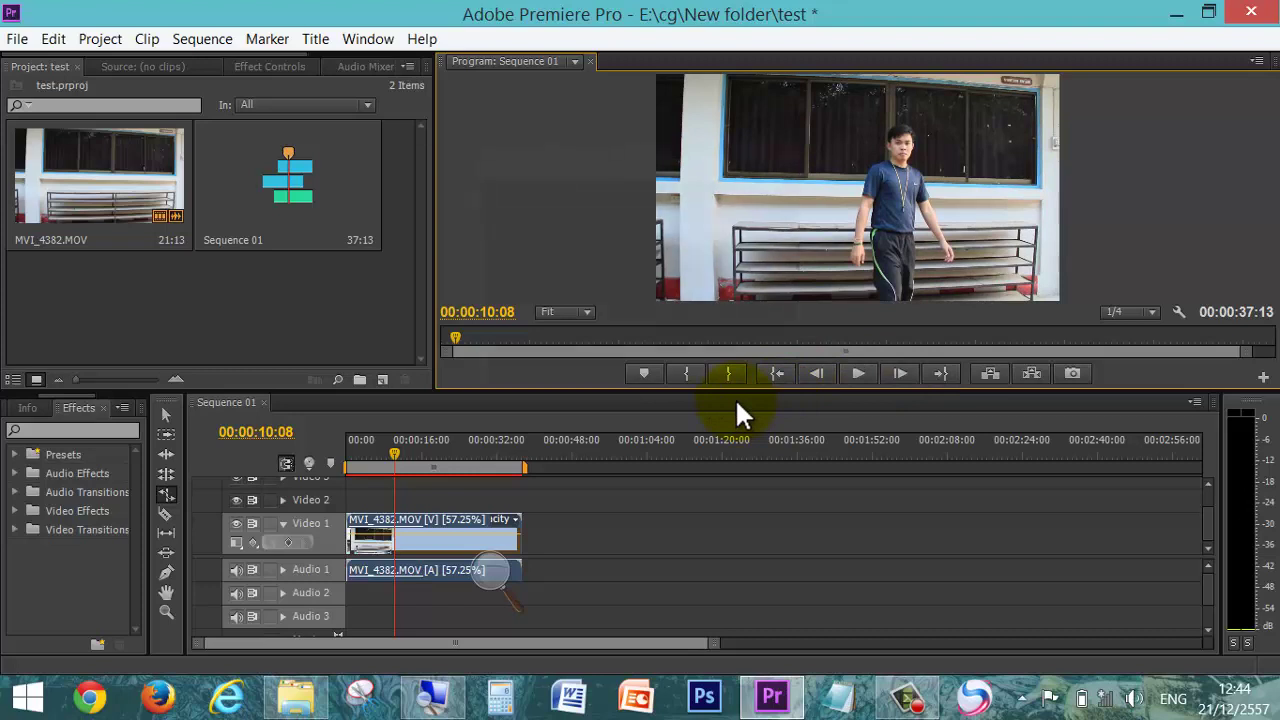
- Render the work area so the slowed clip's render bar turns green
key(Return)
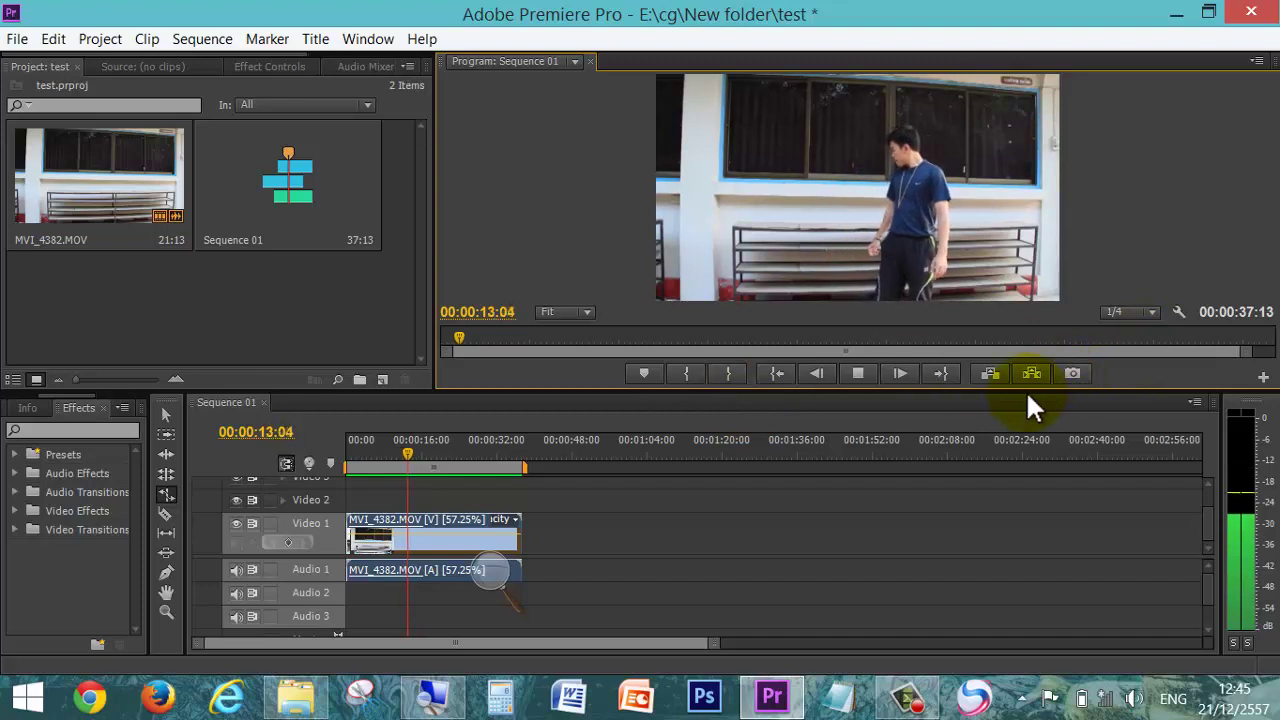
- Stop playback, set Program monitor resolution to Full, and enlarge the Program monitor
key(space)
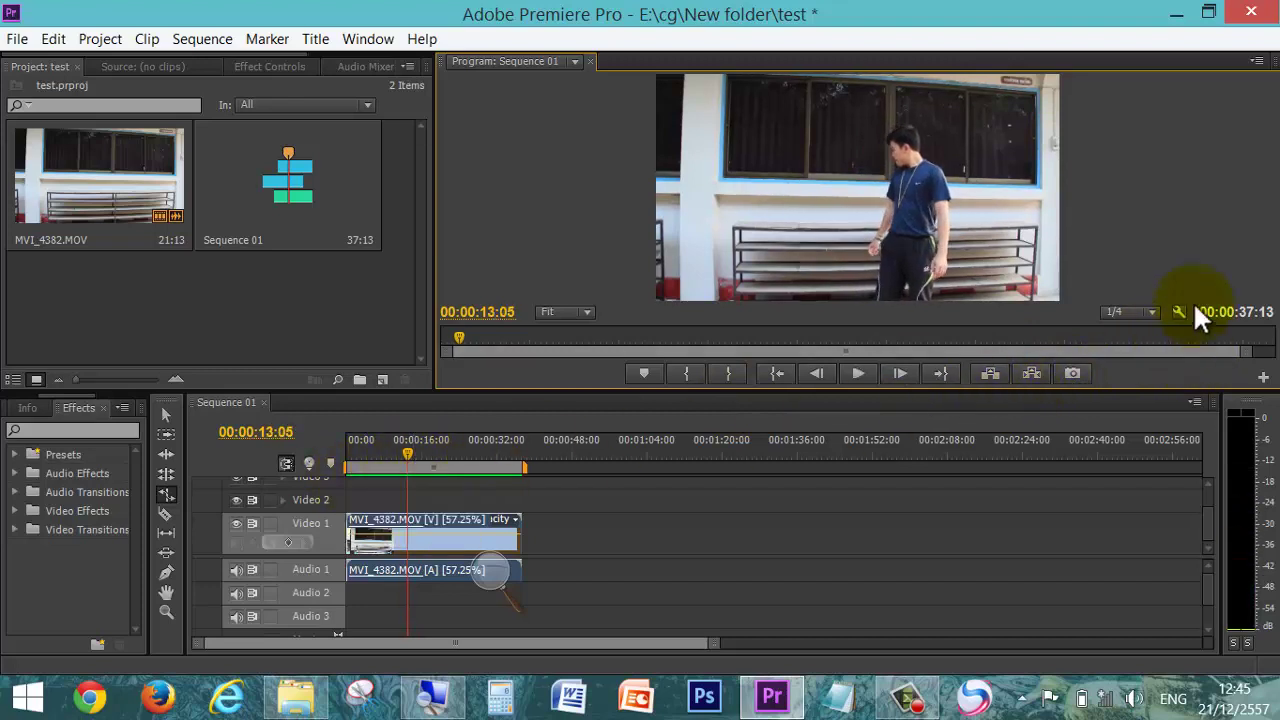
click(1148, 312)
click(1143, 336)
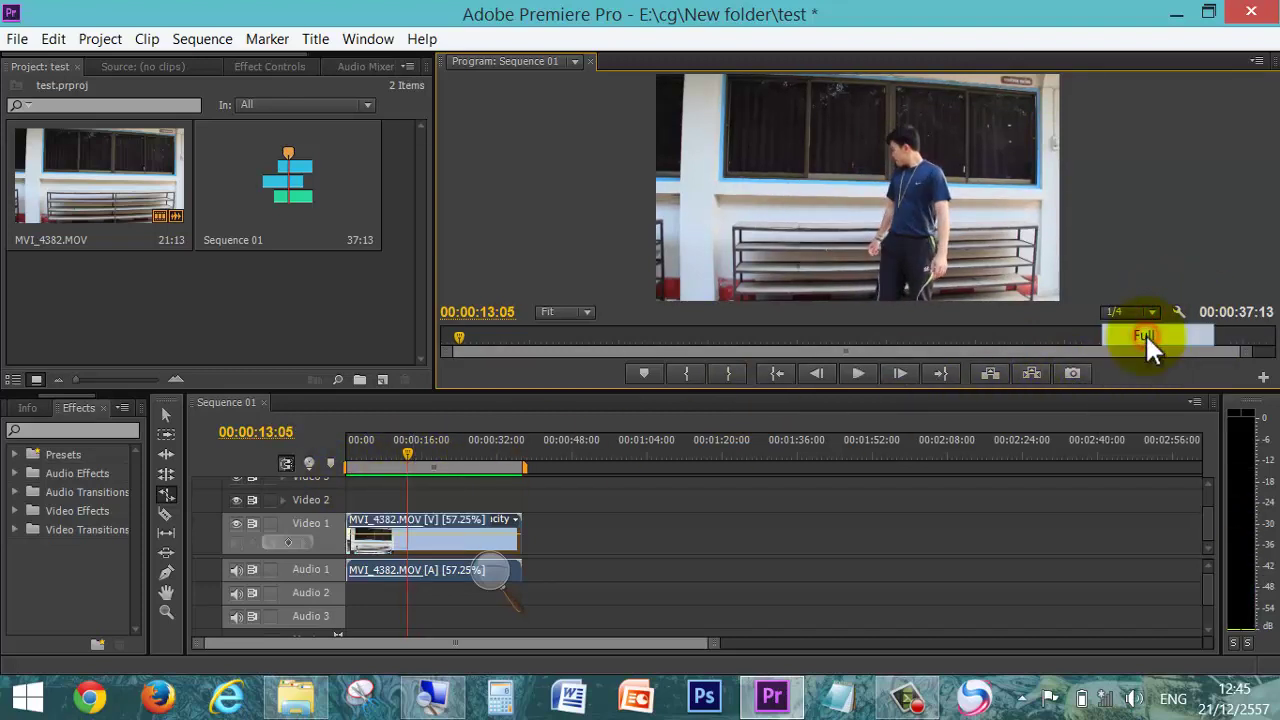
drag(676, 393, 687, 484)
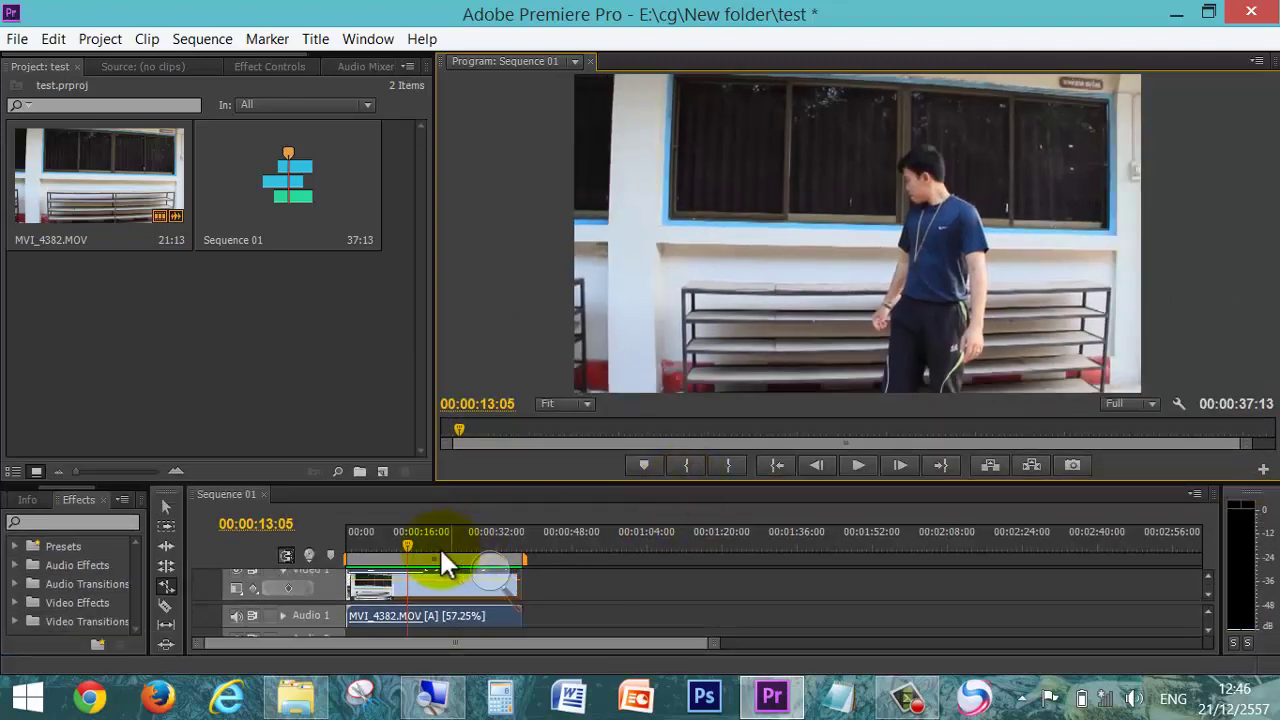
- Replay the rendered clip from the start, stopping at 00:00:18:11
drag(406, 545, 336, 541)
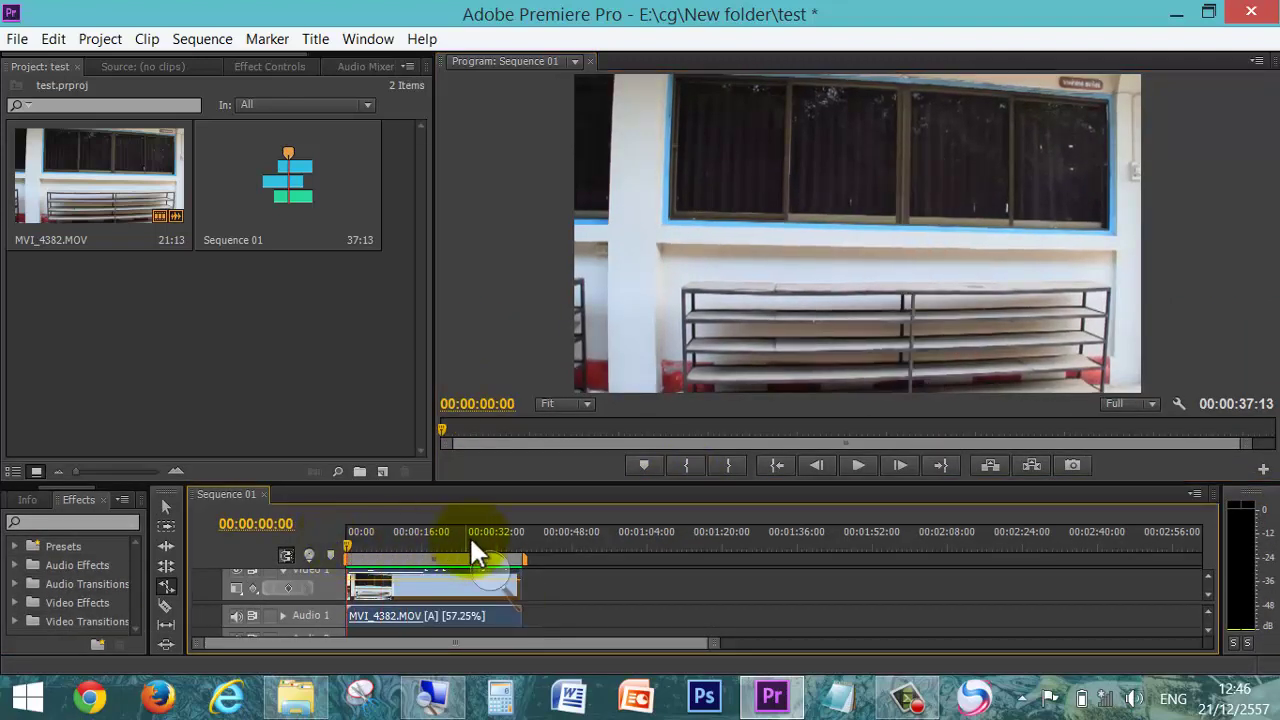
click(855, 464)
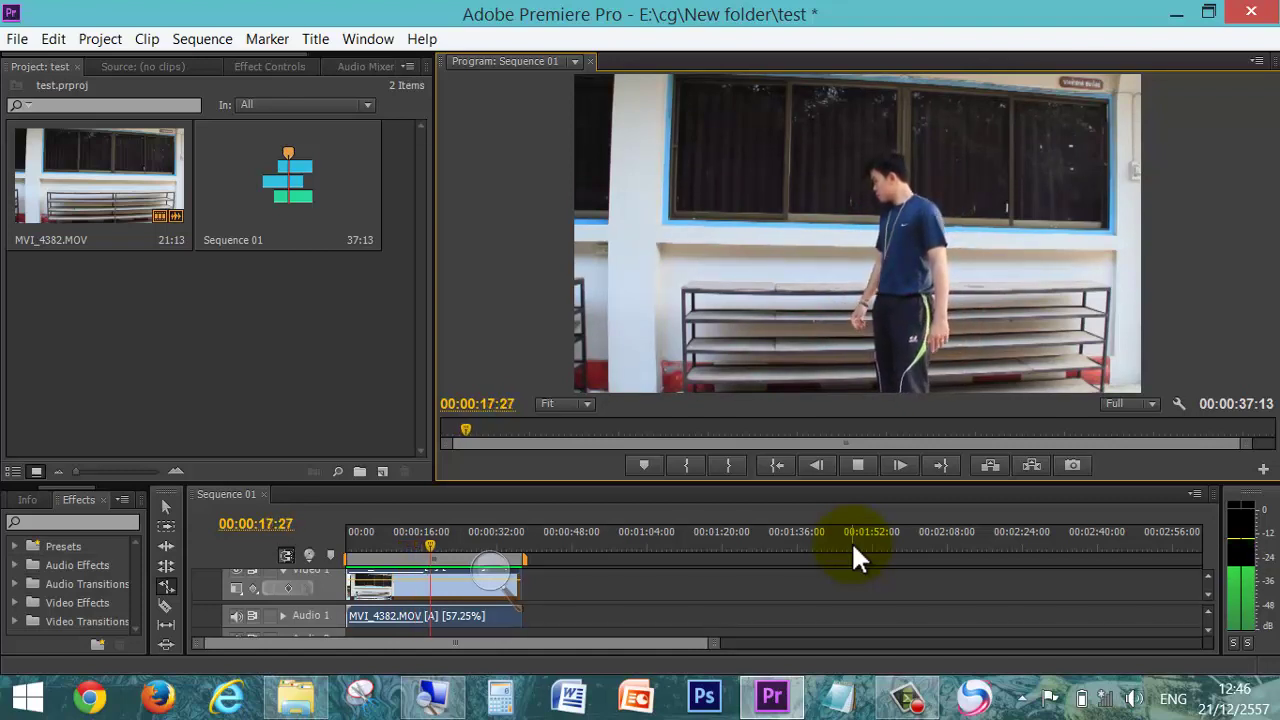
key(space)
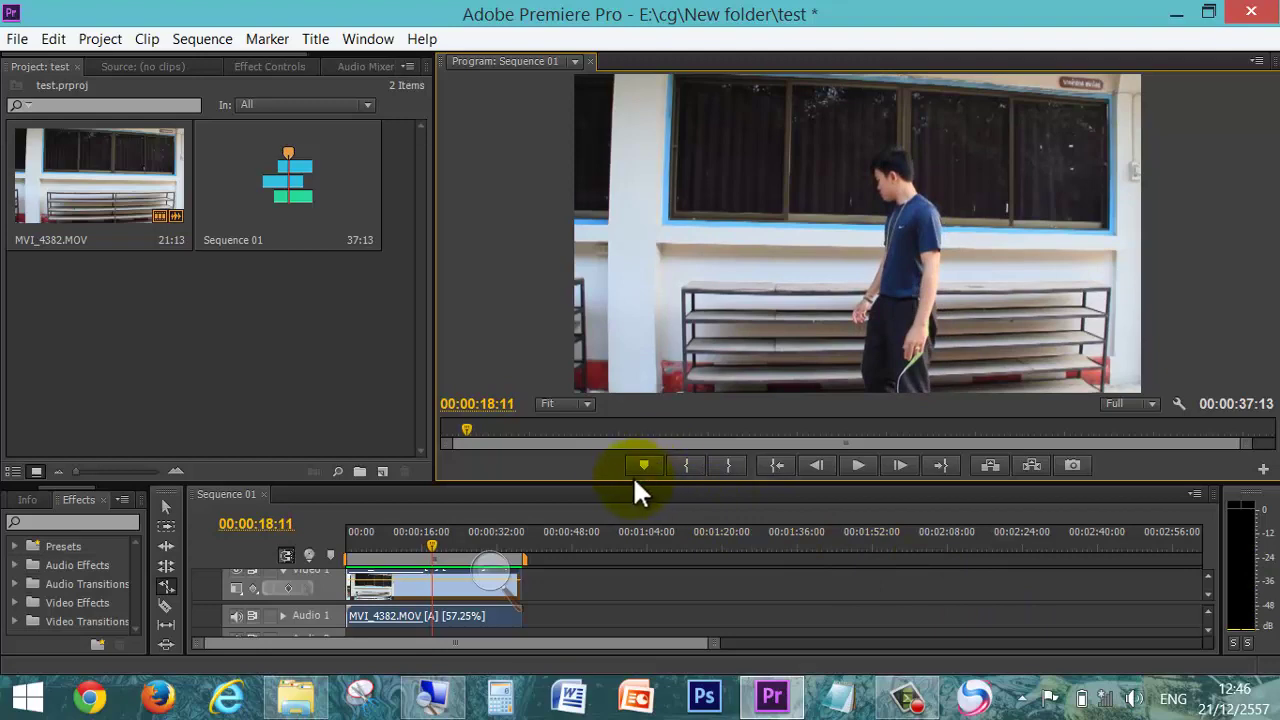
- Enlarge the timeline, magnify the screen to 200%, and undo the 57.25% rate stretch
drag(601, 482, 600, 365)
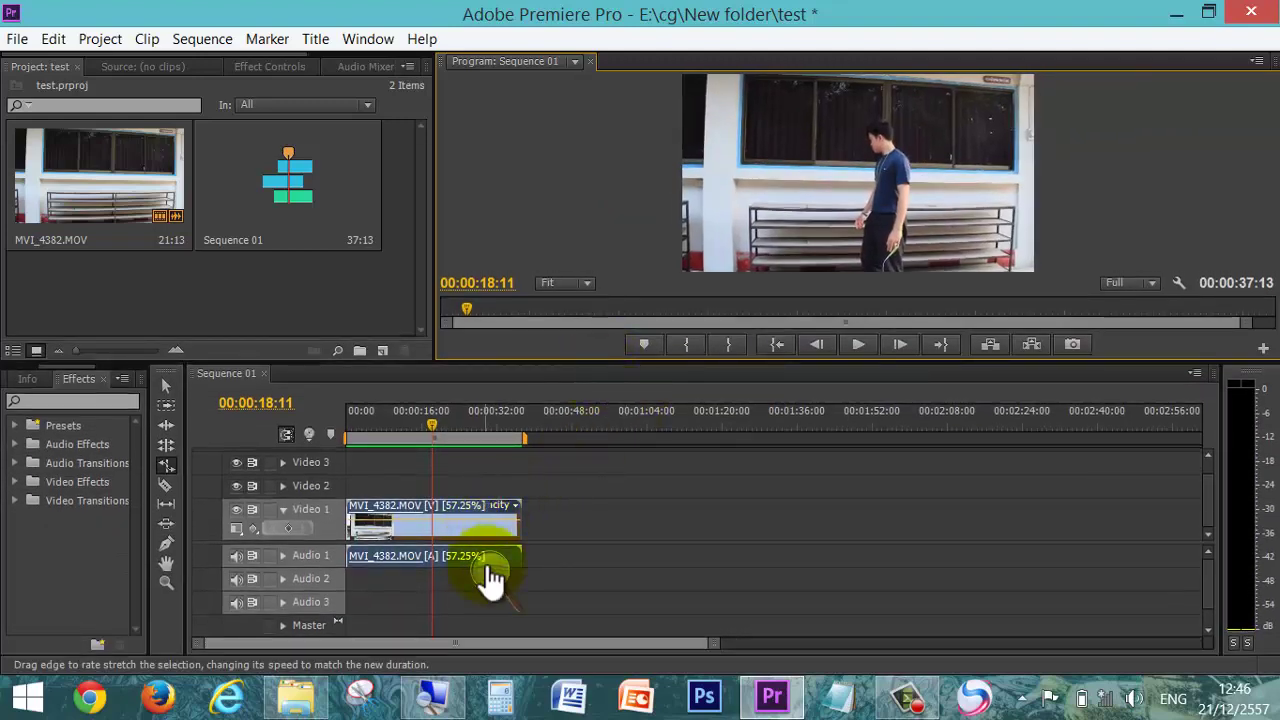
key(super+plus)
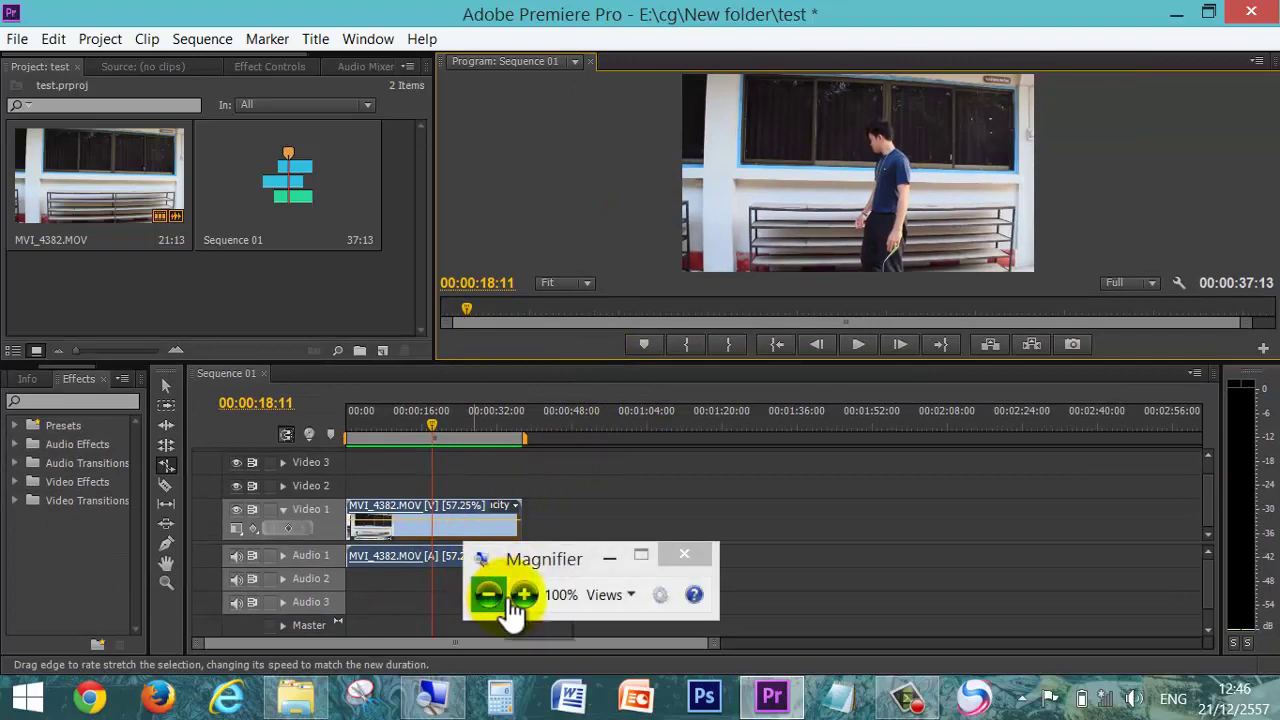
click(508, 595)
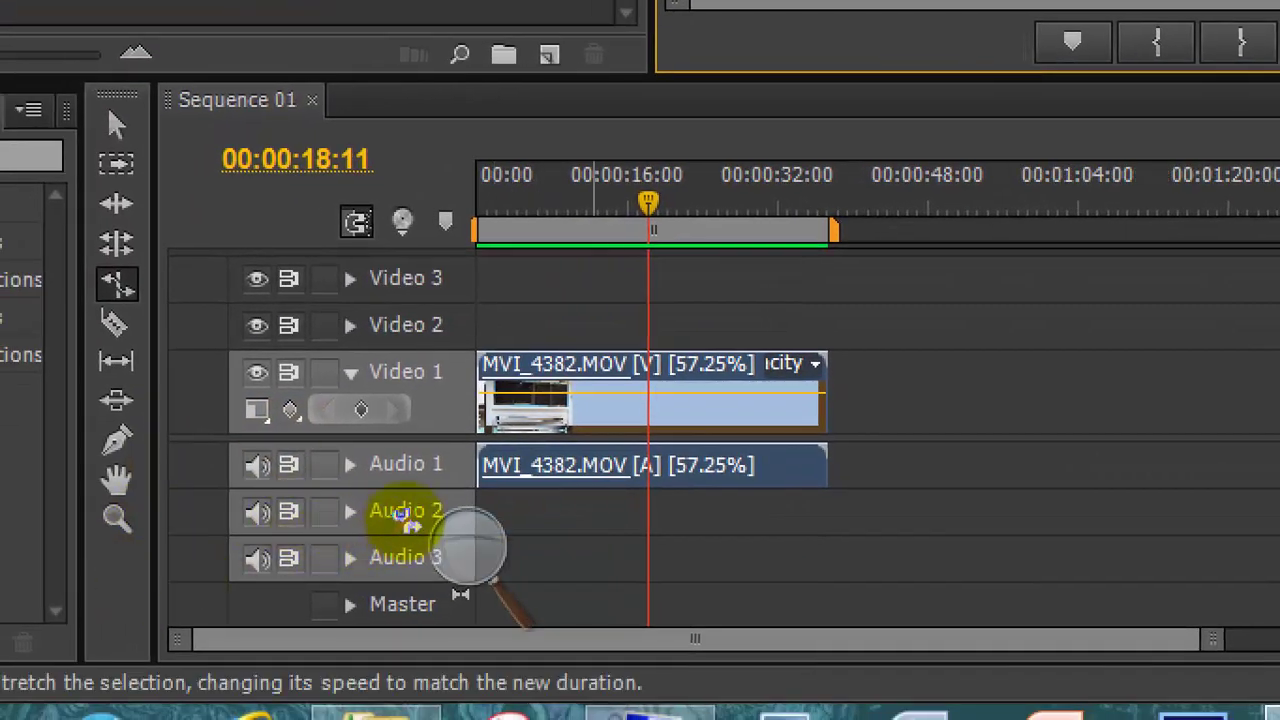
key(ctrl+z)
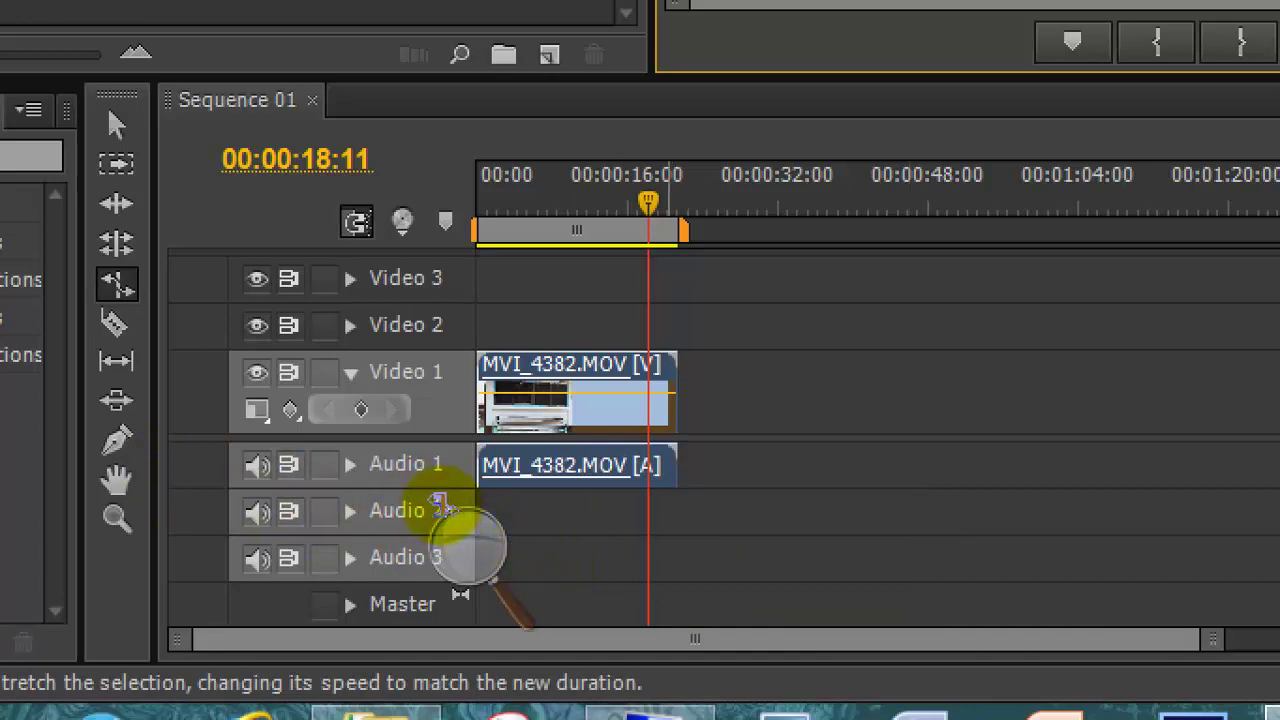
- Rate-stretch MVI_4382 much shorter in several drags so it plays faster
click(164, 463)
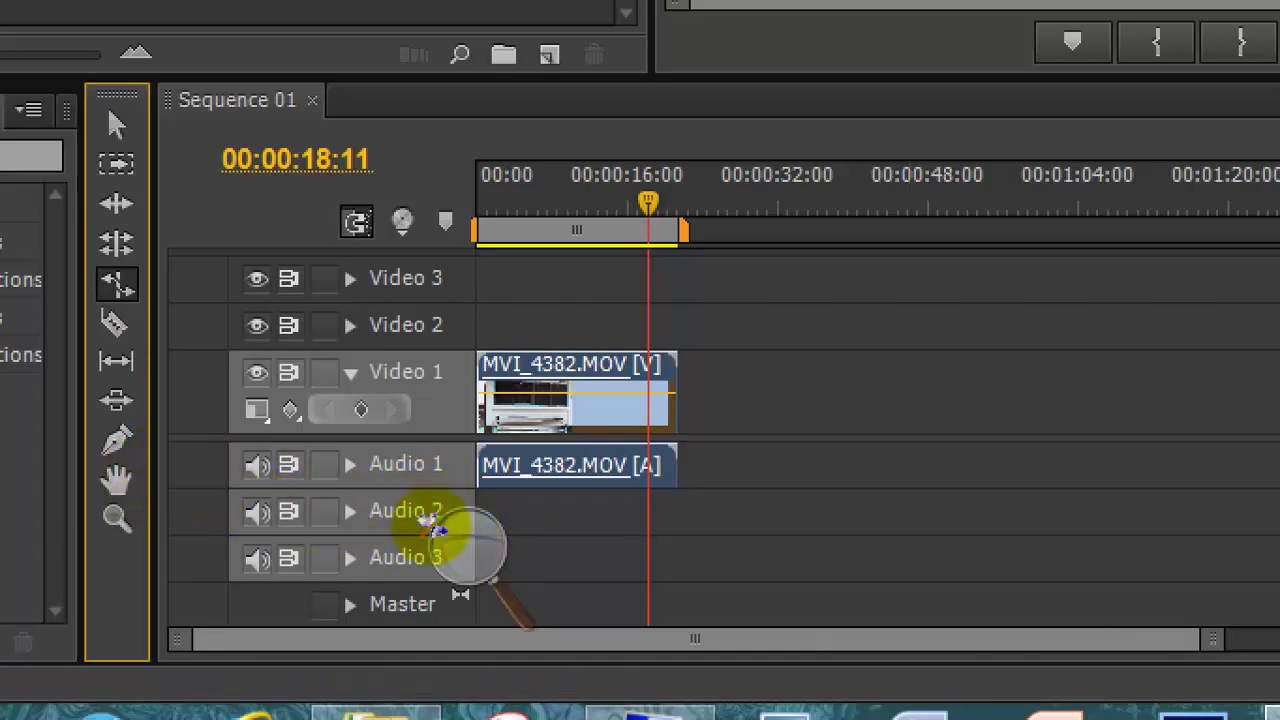
click(443, 512)
mouse_move(443, 512)
mouse_down()
mouse_move(343, 518)
mouse_move(415, 520)
mouse_up()
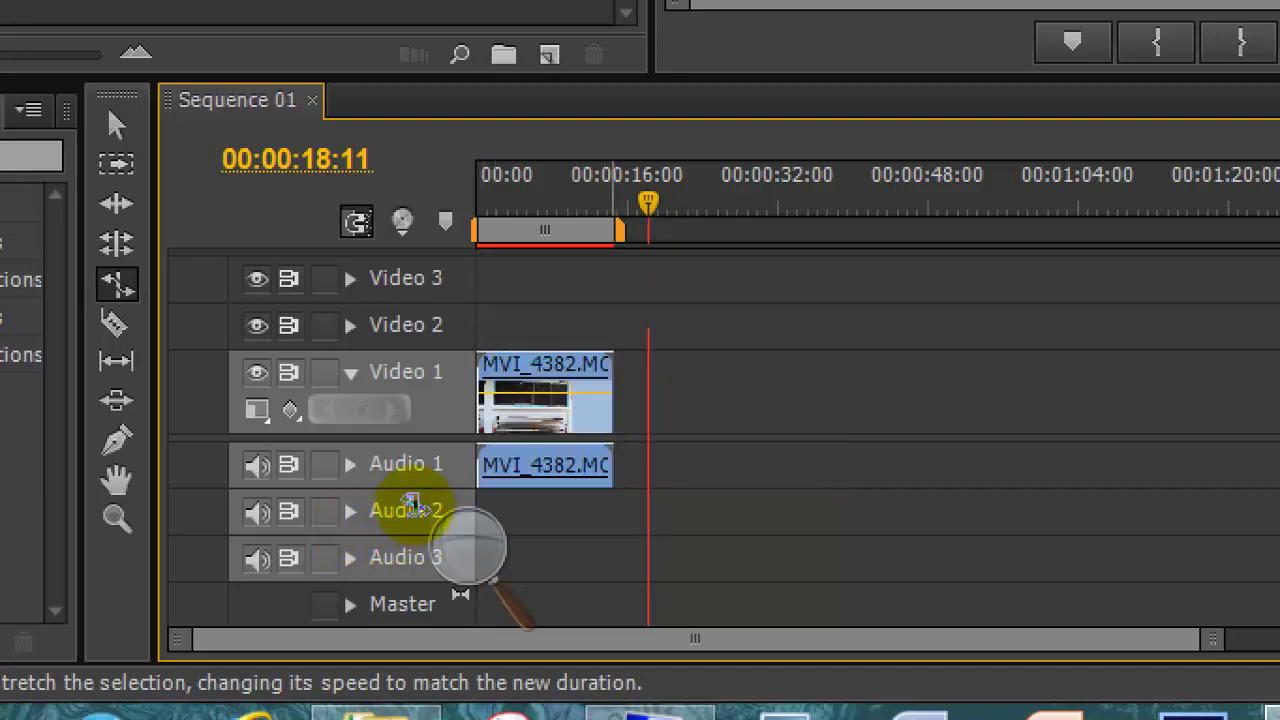
mouse_move(408, 495)
mouse_down()
mouse_move(357, 509)
mouse_move(667, 521)
mouse_move(395, 515)
mouse_move(432, 515)
mouse_move(420, 518)
mouse_up()
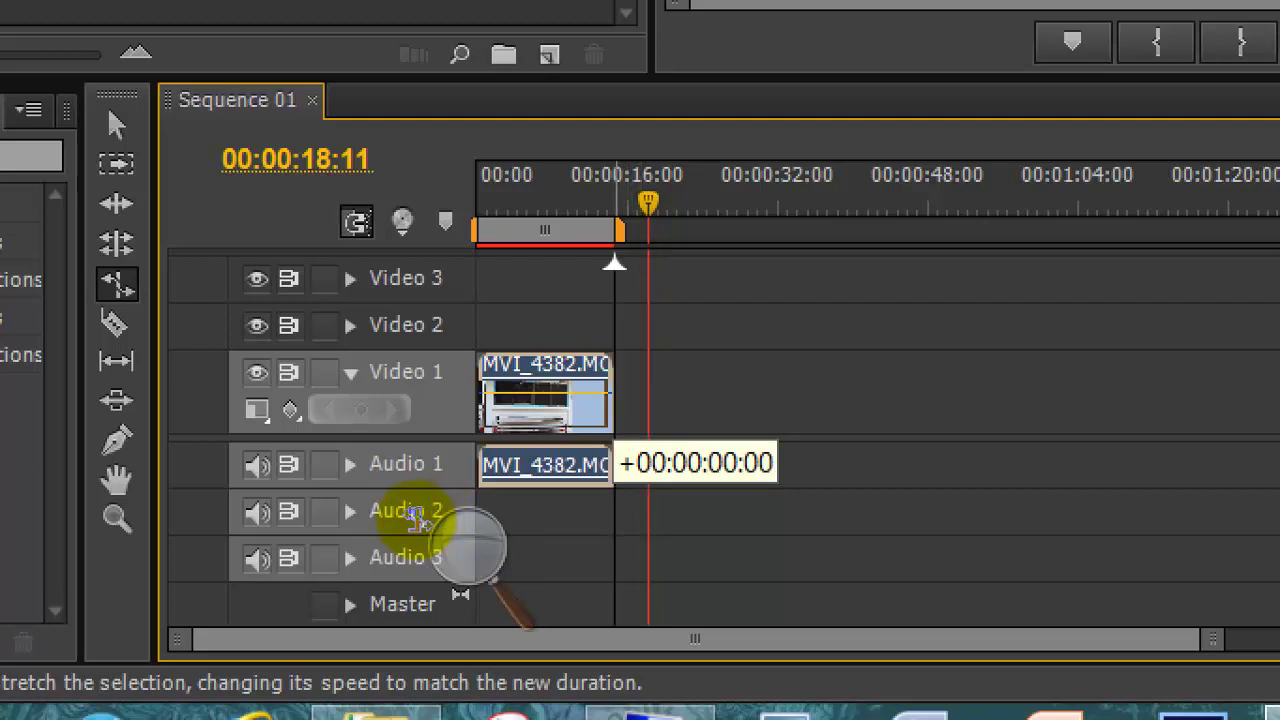
drag(418, 518, 406, 518)
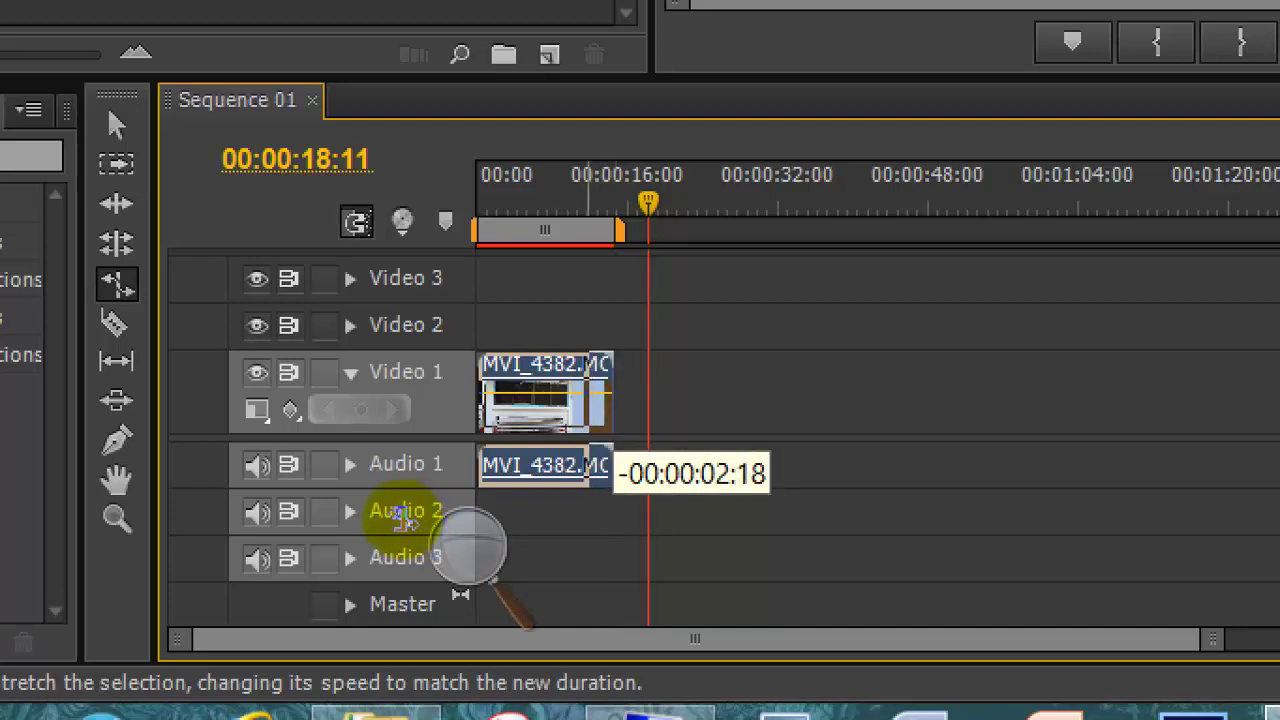
drag(406, 518, 385, 518)
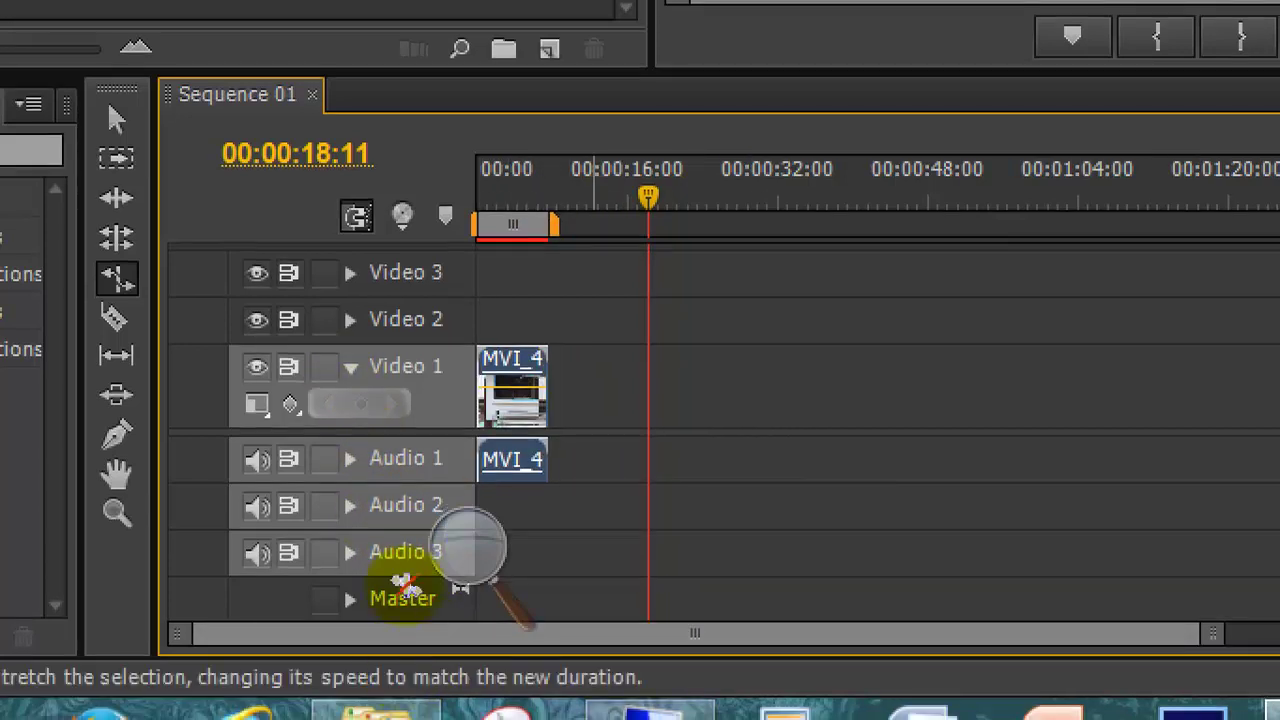
- Render the sped-up work area, rewind the playhead to the start, and expand Audio 1's waveform
key(Return)
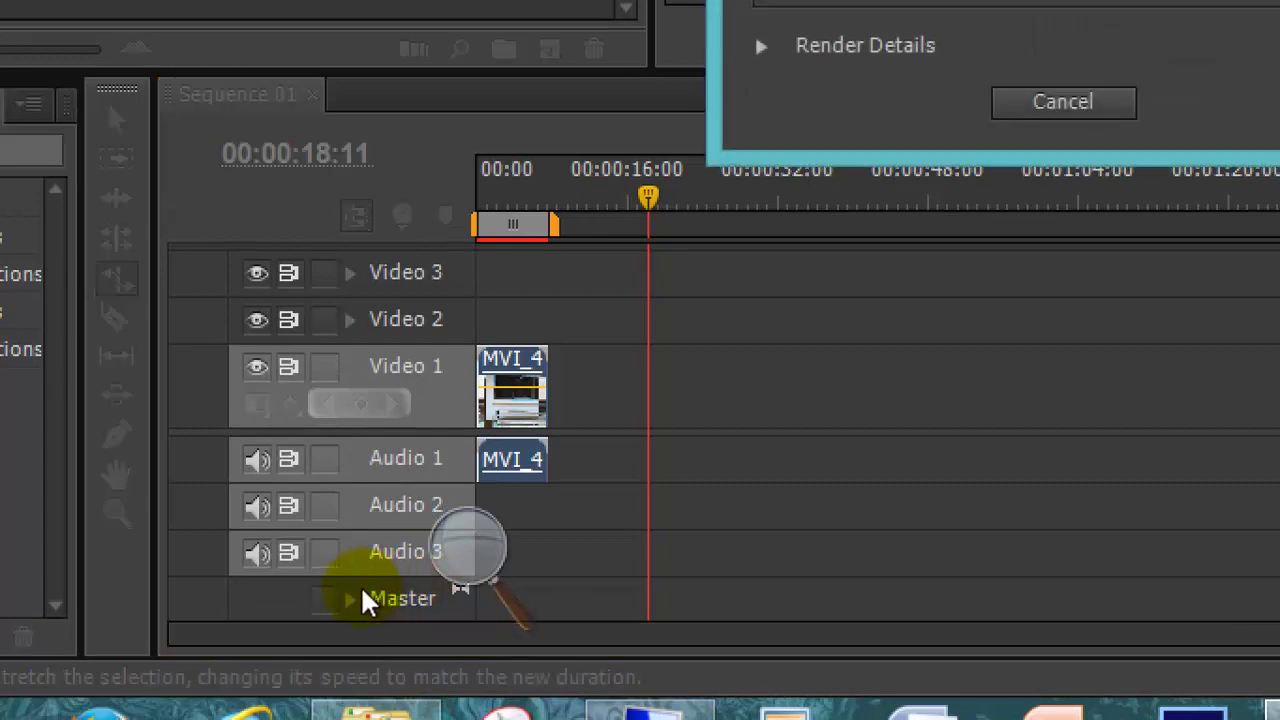
key(super+plus)
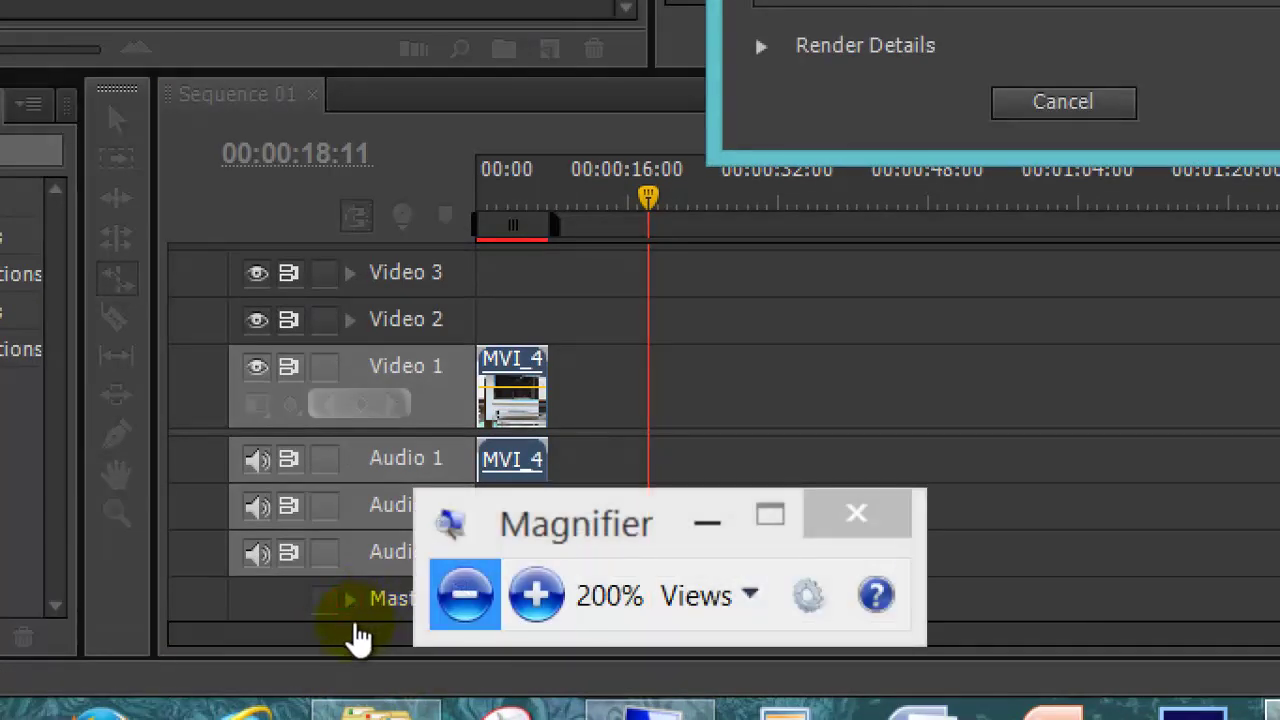
click(341, 623)
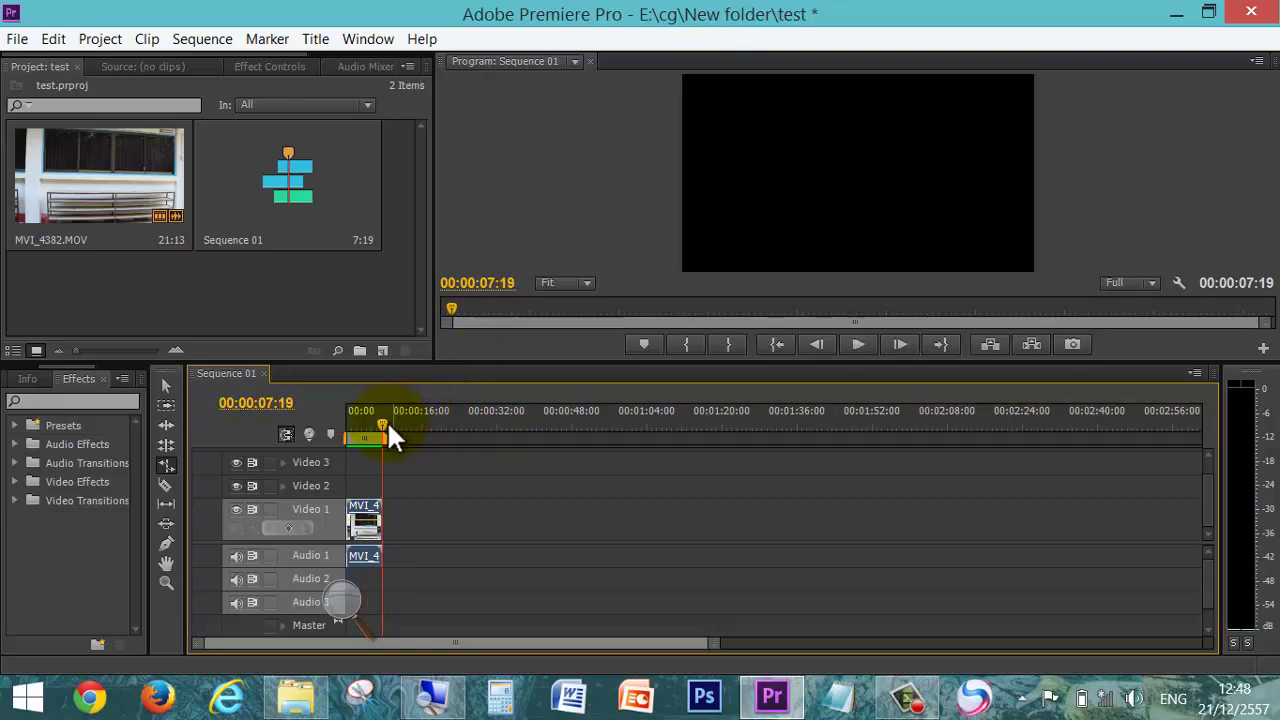
drag(383, 420, 333, 417)
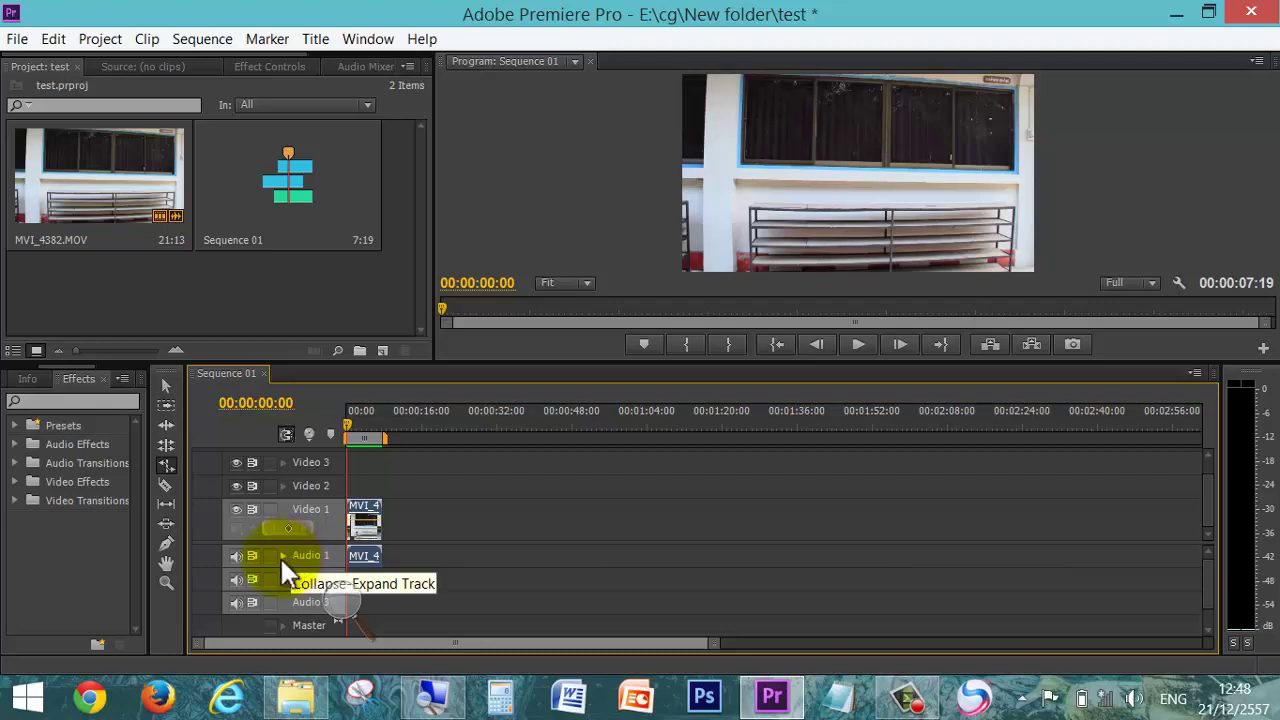
click(282, 556)
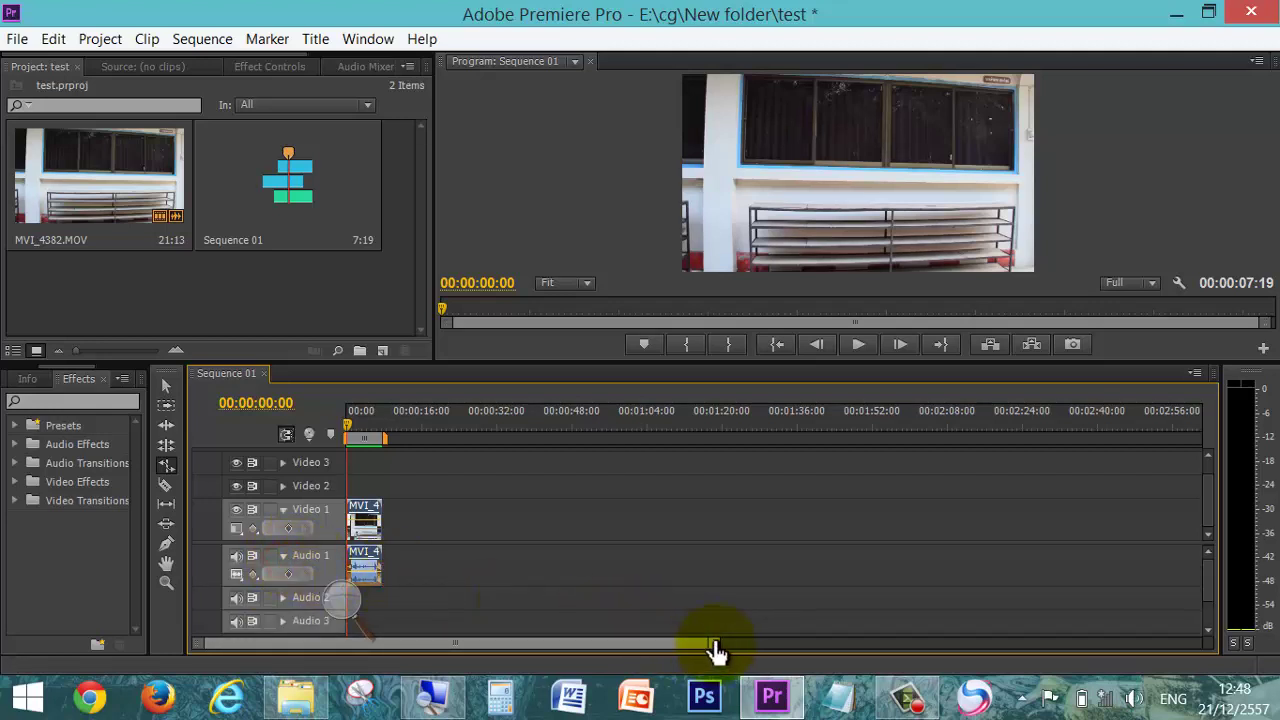
- Zoom the timeline in, switch to the Selection Tool, and select the MVI_4382 audio clip
drag(713, 643, 537, 648)
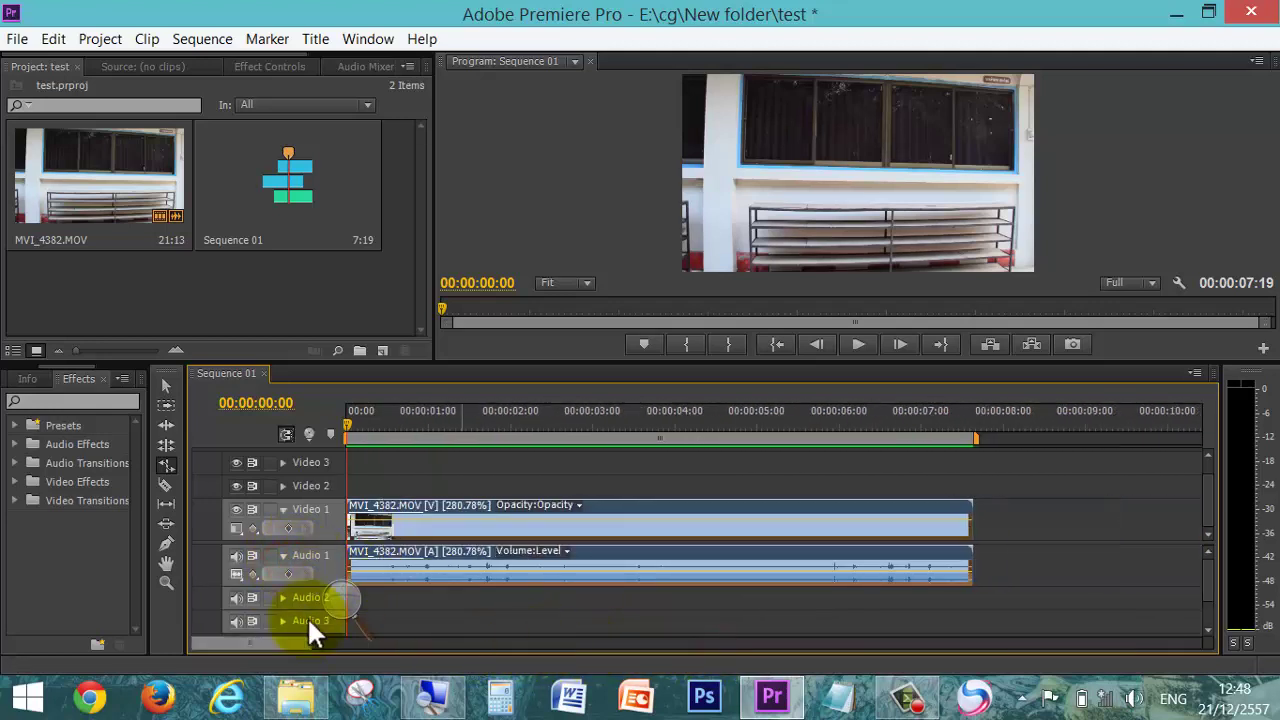
drag(300, 597, 300, 610)
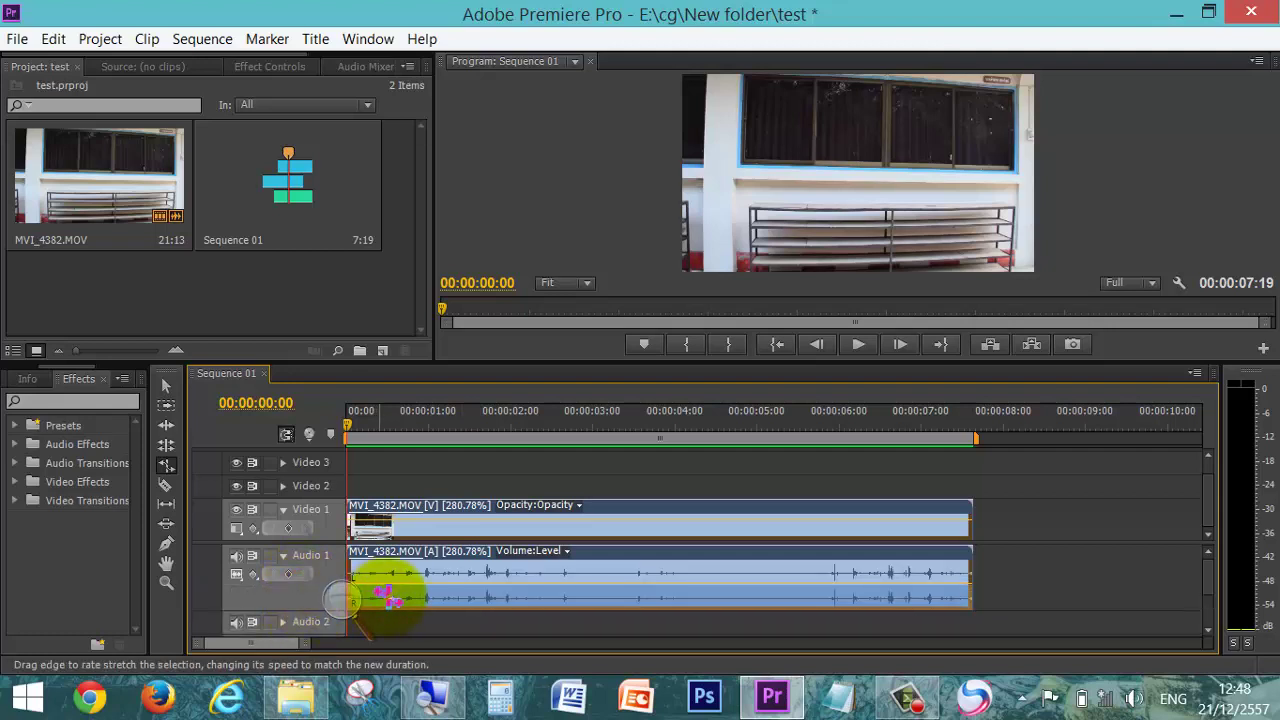
click(166, 387)
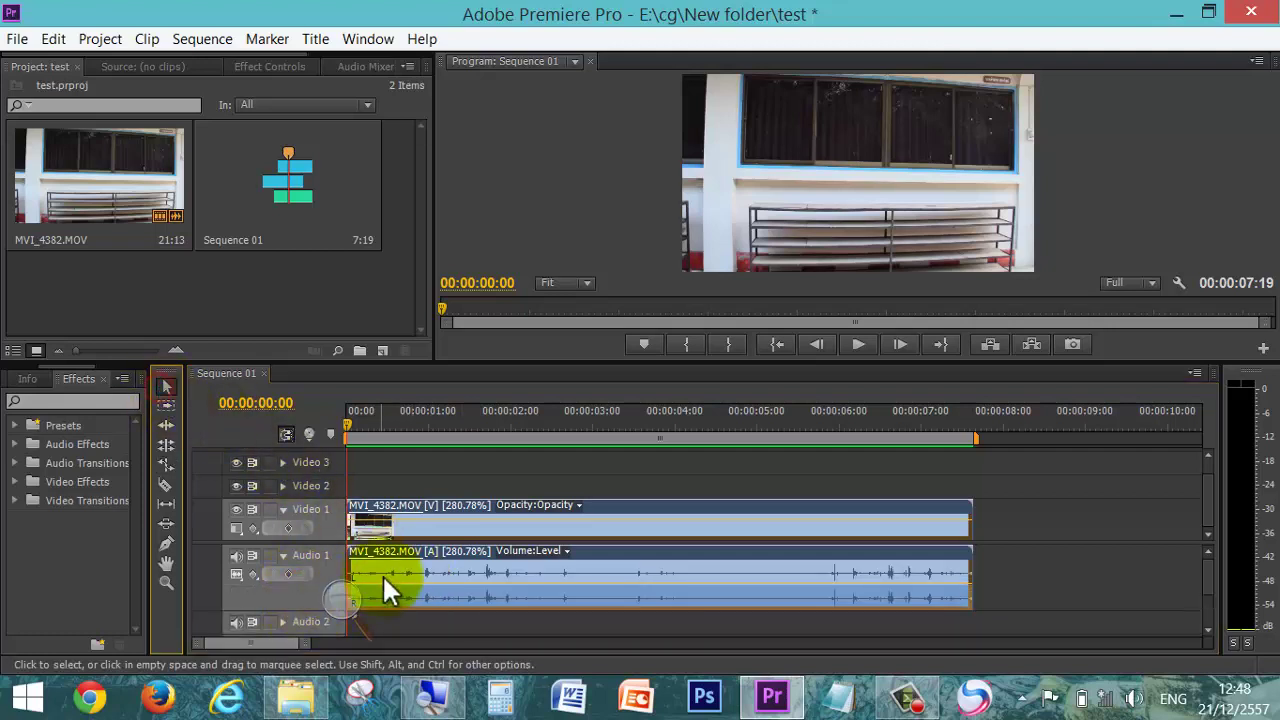
click(414, 584)
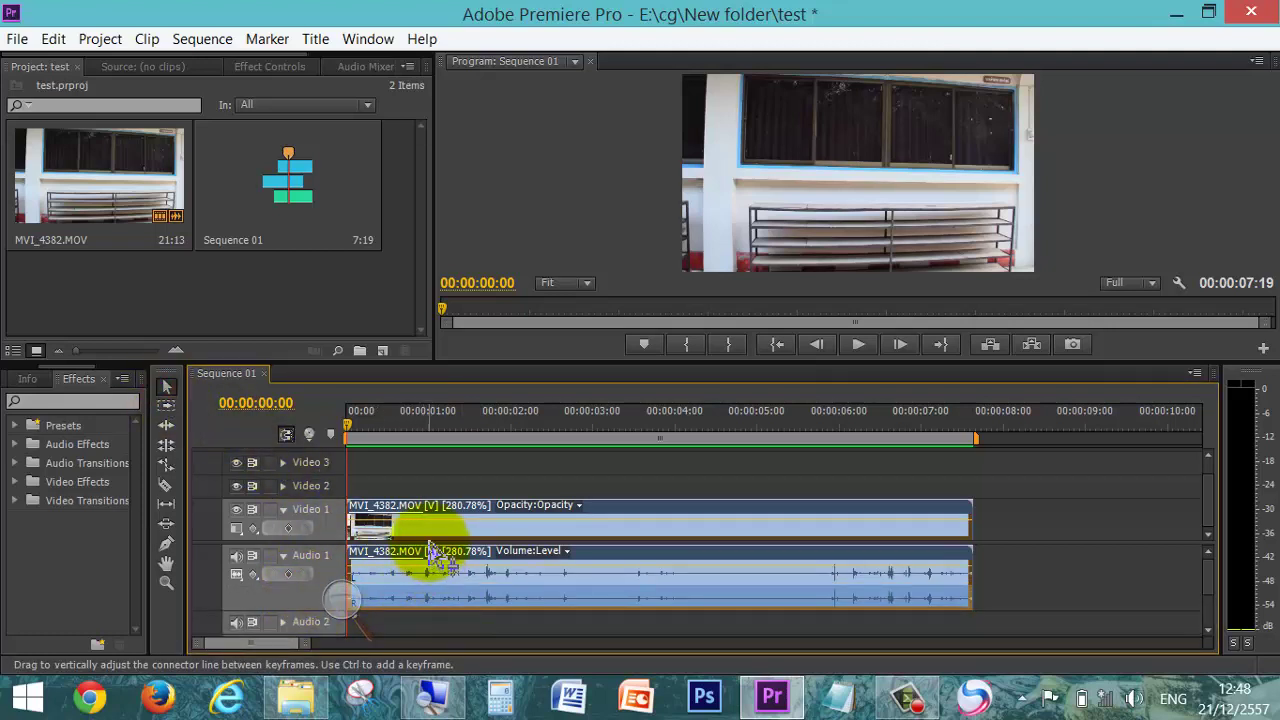
- Play the 280.78%-speed sequence, then replay it from the start
key(space)
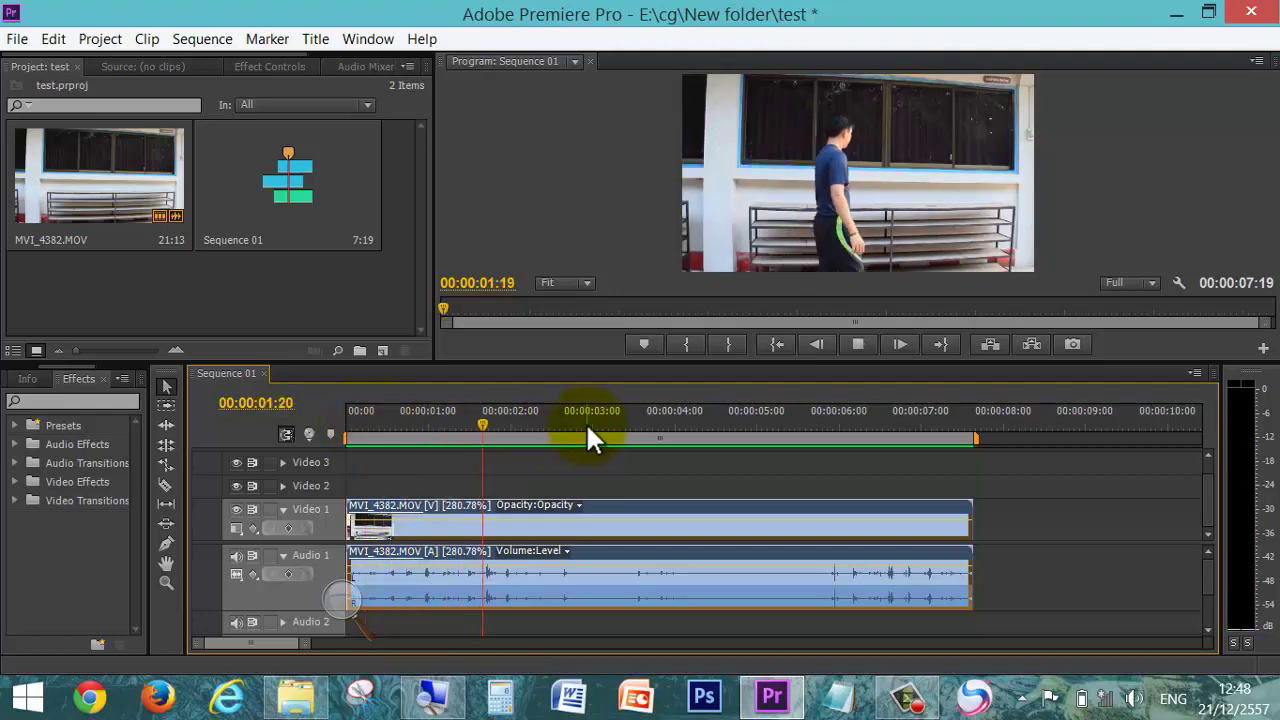
key(space)
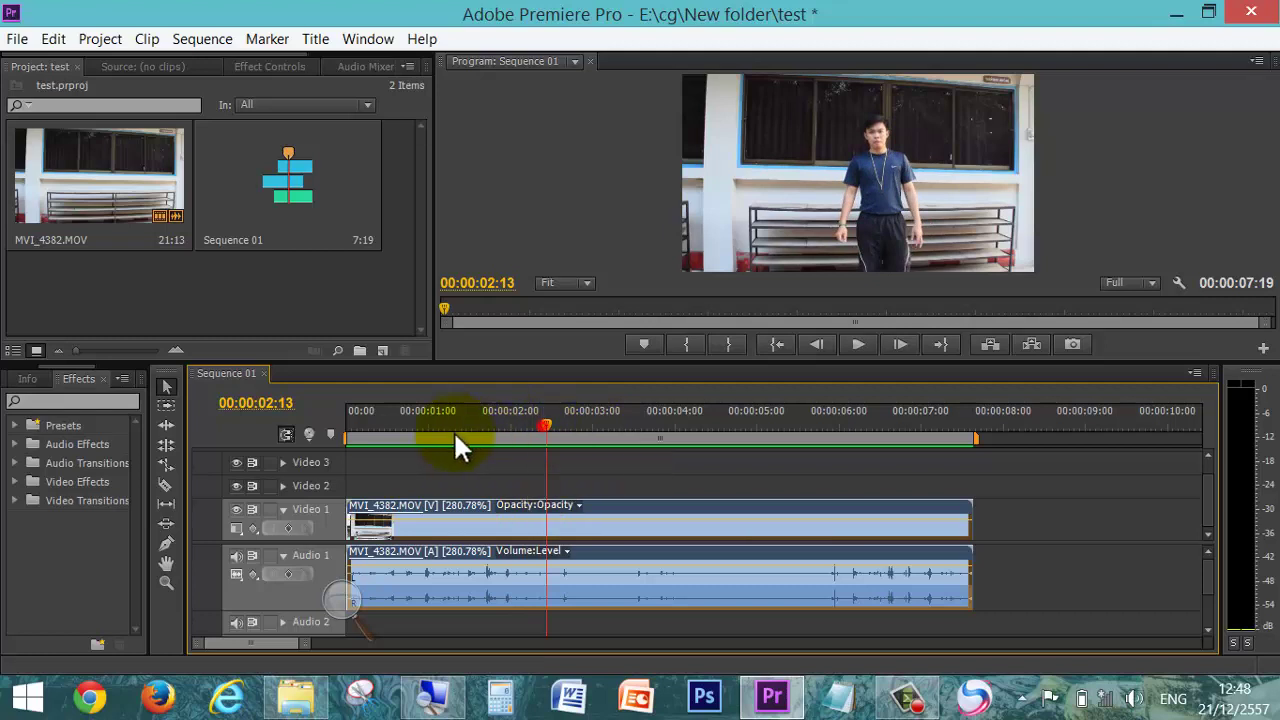
key(Home)
key(space)
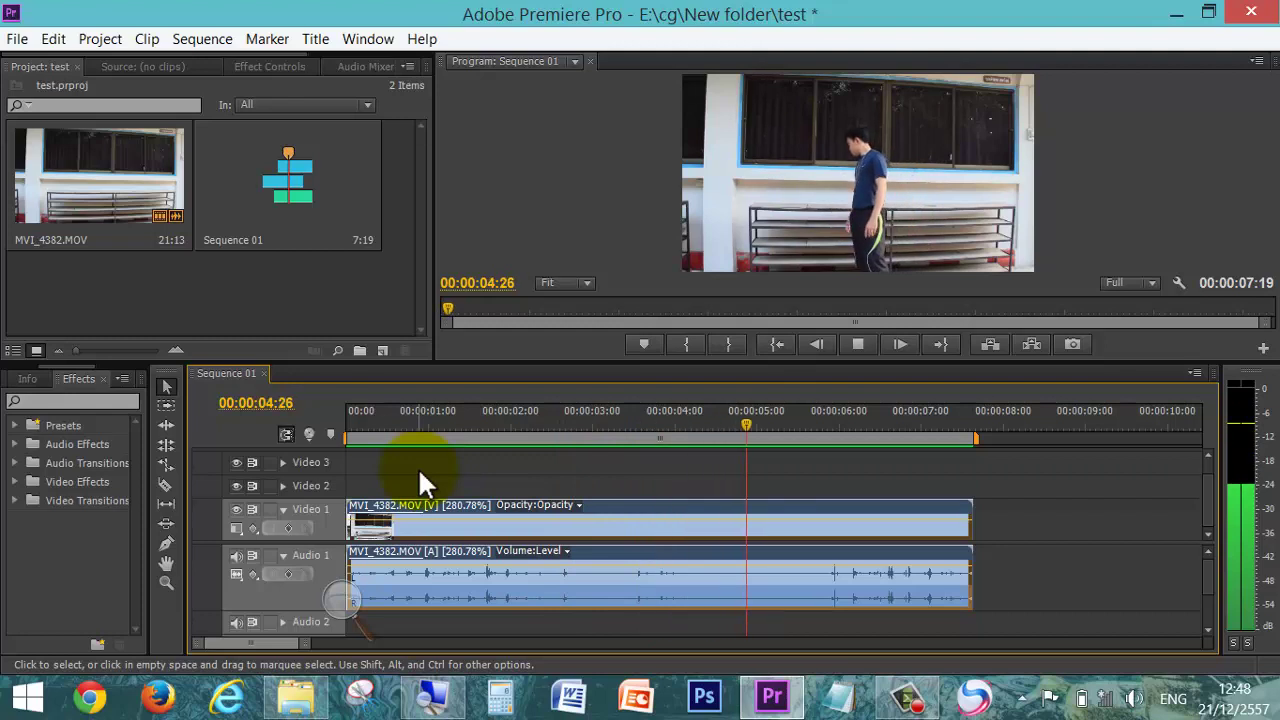
key(space)
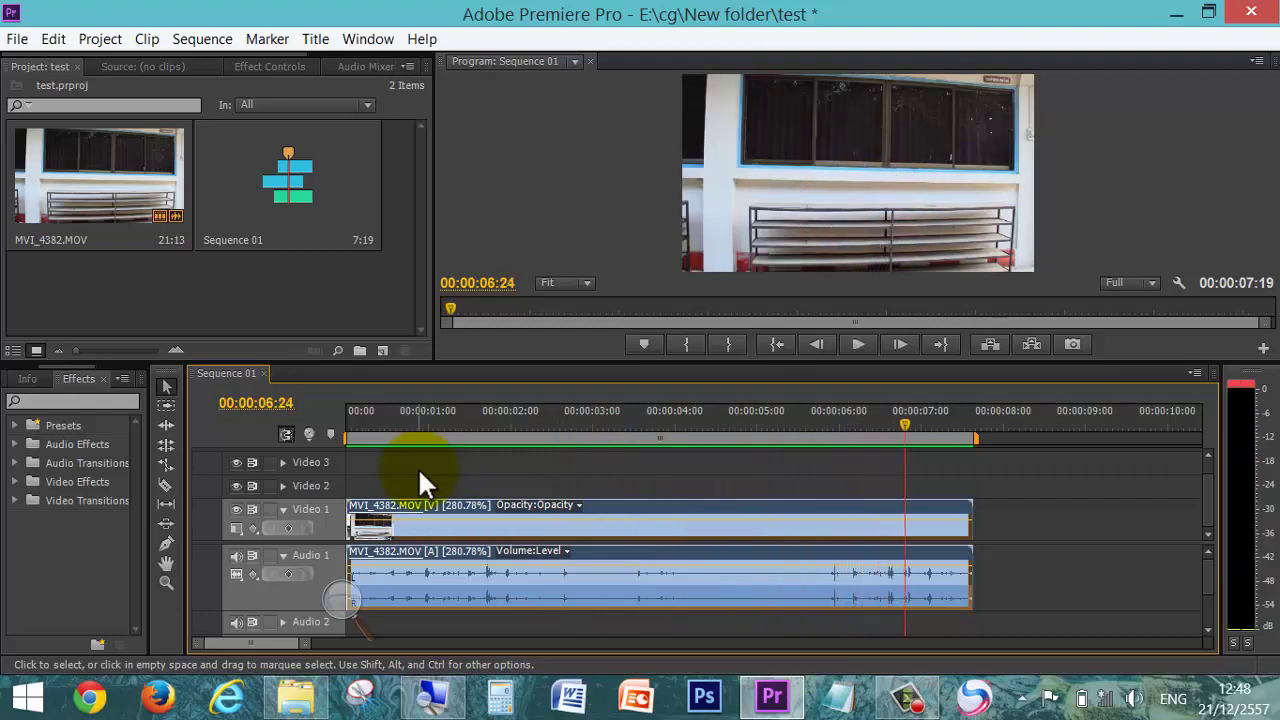
- Scrub the playhead through the sped-up footage, around 00:00:02:12 to 00:00:03:28
drag(910, 430, 542, 455)
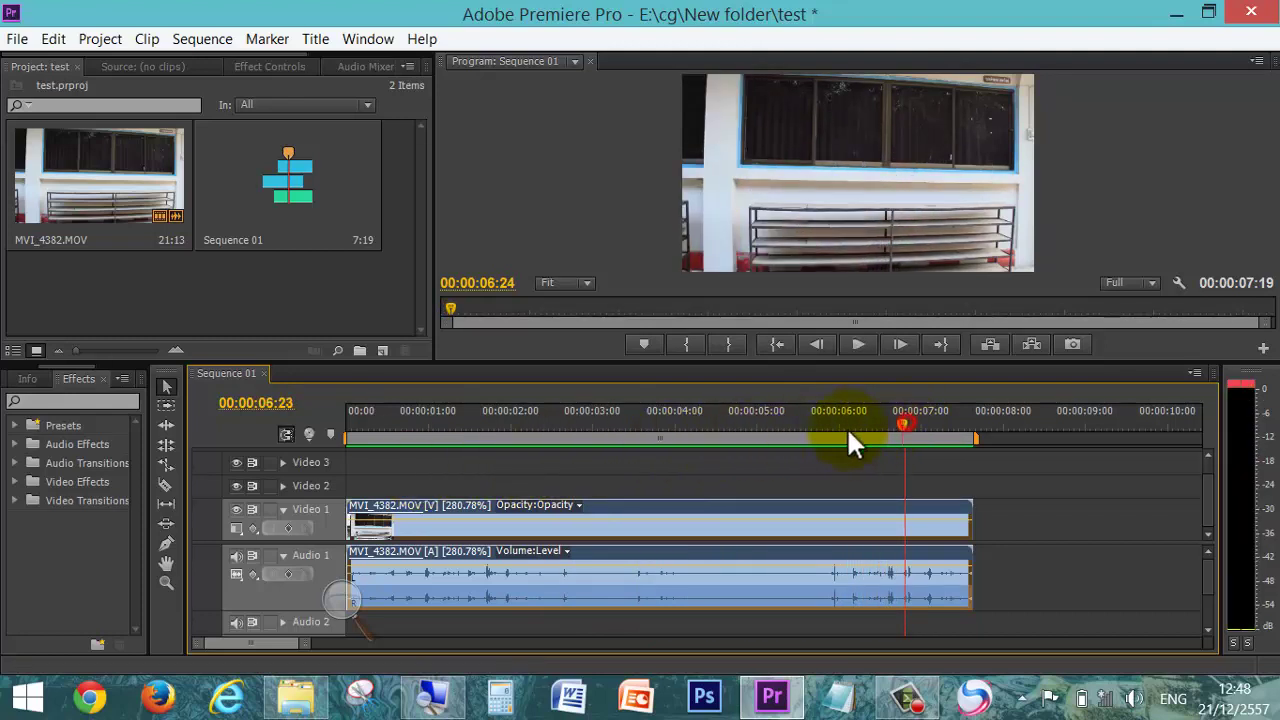
drag(640, 435, 669, 437)
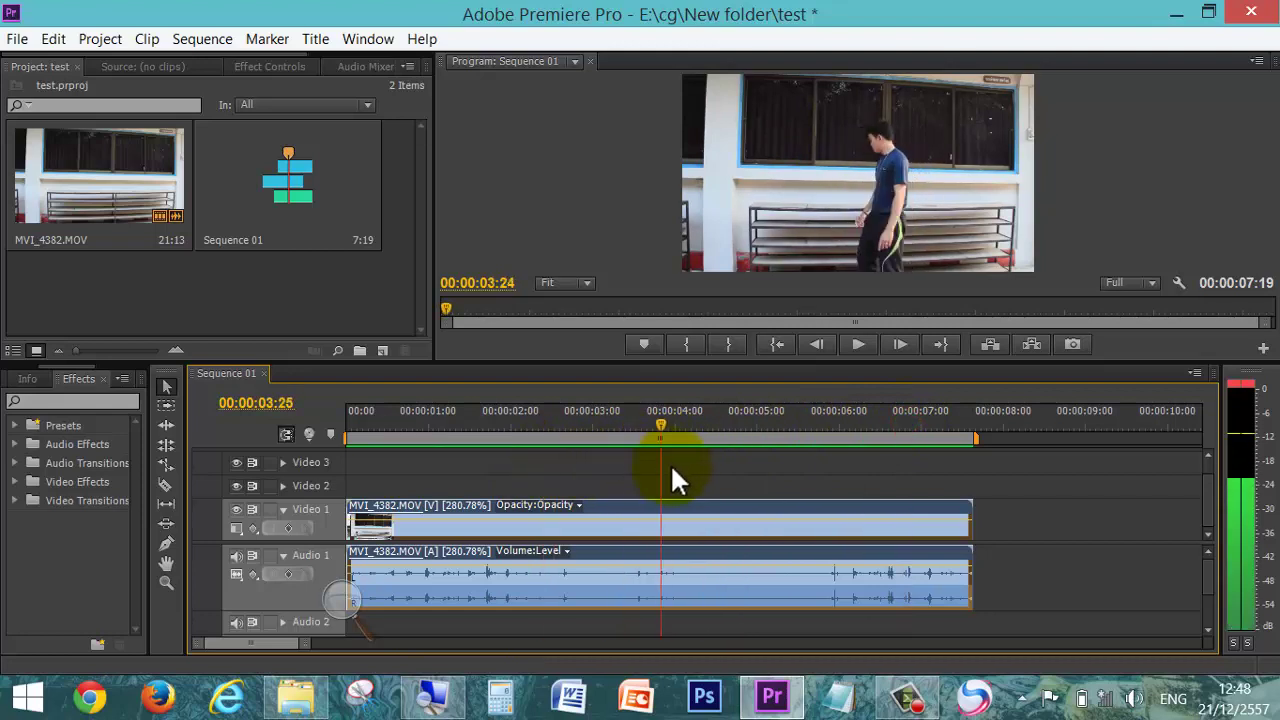
key(super+plus)
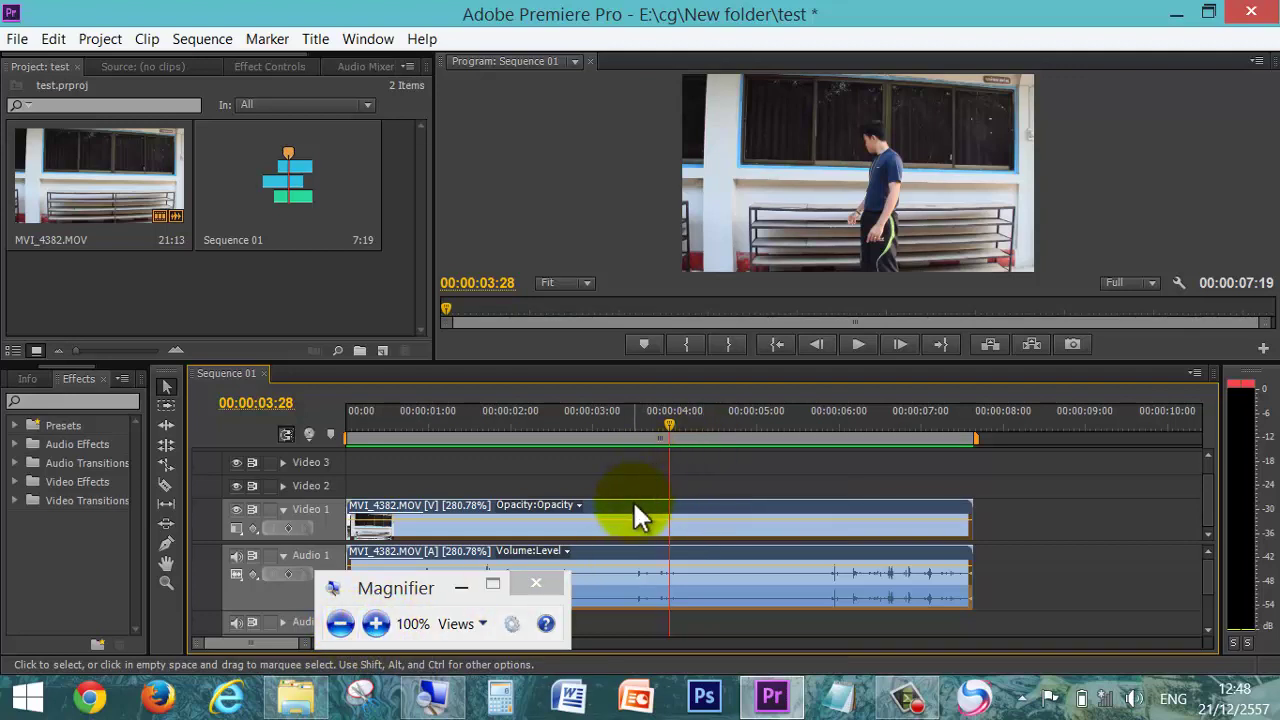
mouse_move(664, 425)
mouse_down()
mouse_move(942, 432)
mouse_move(460, 490)
mouse_move(594, 501)
mouse_up()
- Enable Reverse Speed on MVI_4382 so it plays at -280.78%, keeping 00:00:07:19 duration
click(432, 501)
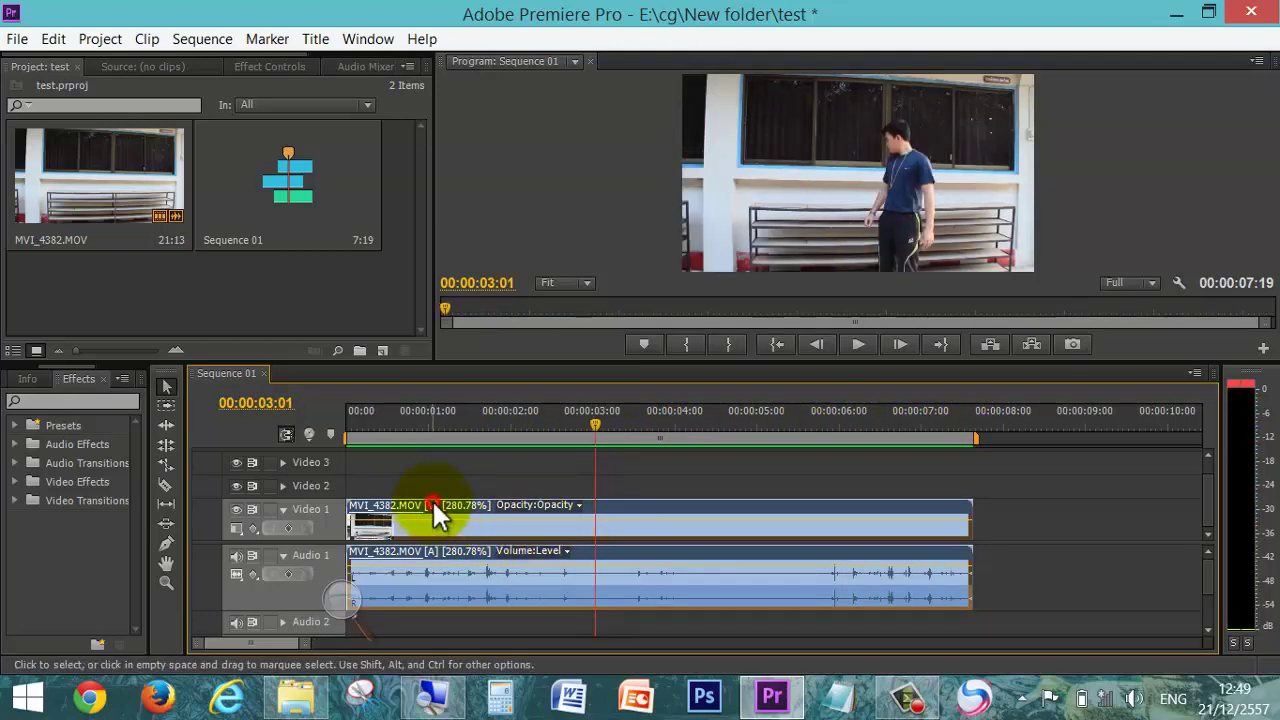
right_click(662, 506)
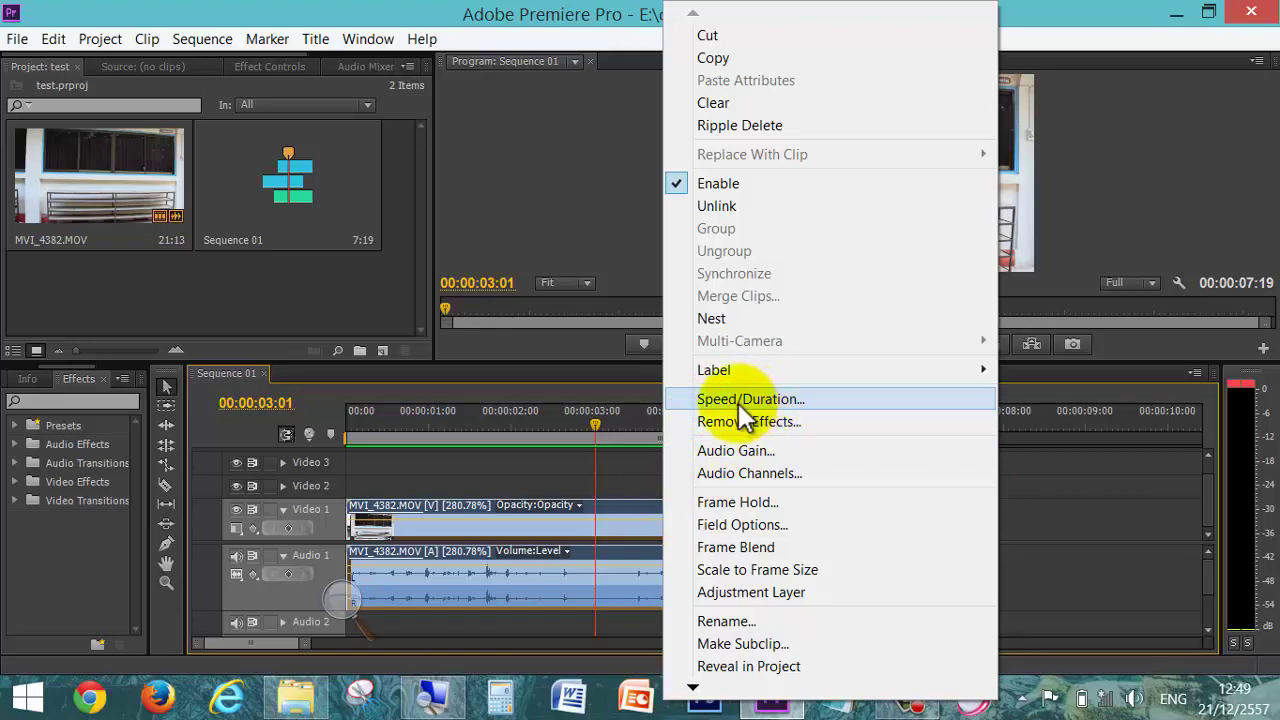
click(737, 400)
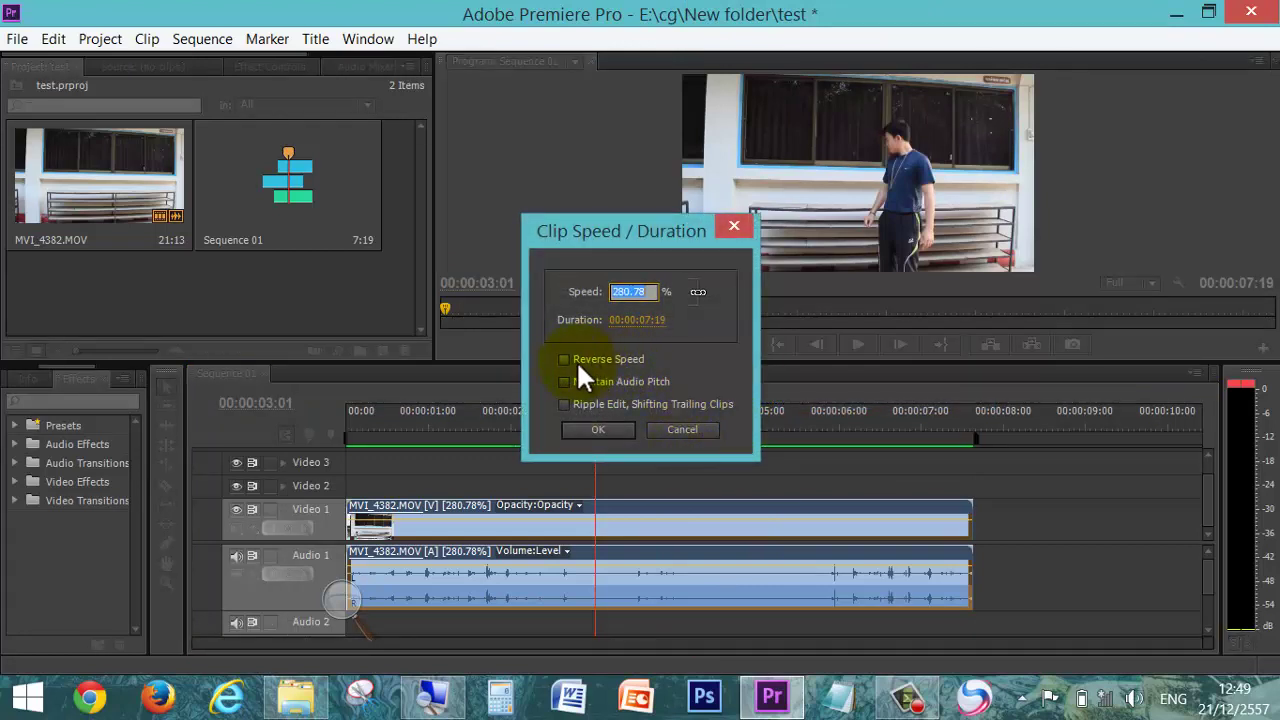
click(564, 358)
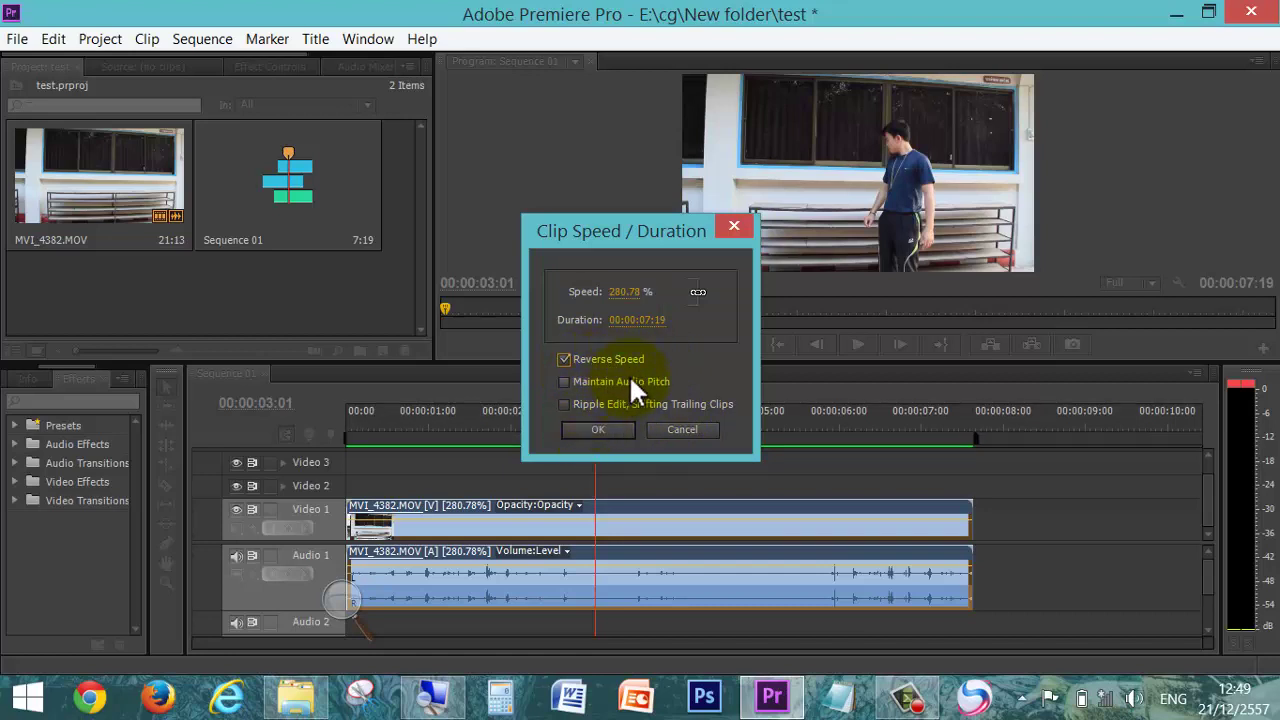
click(595, 430)
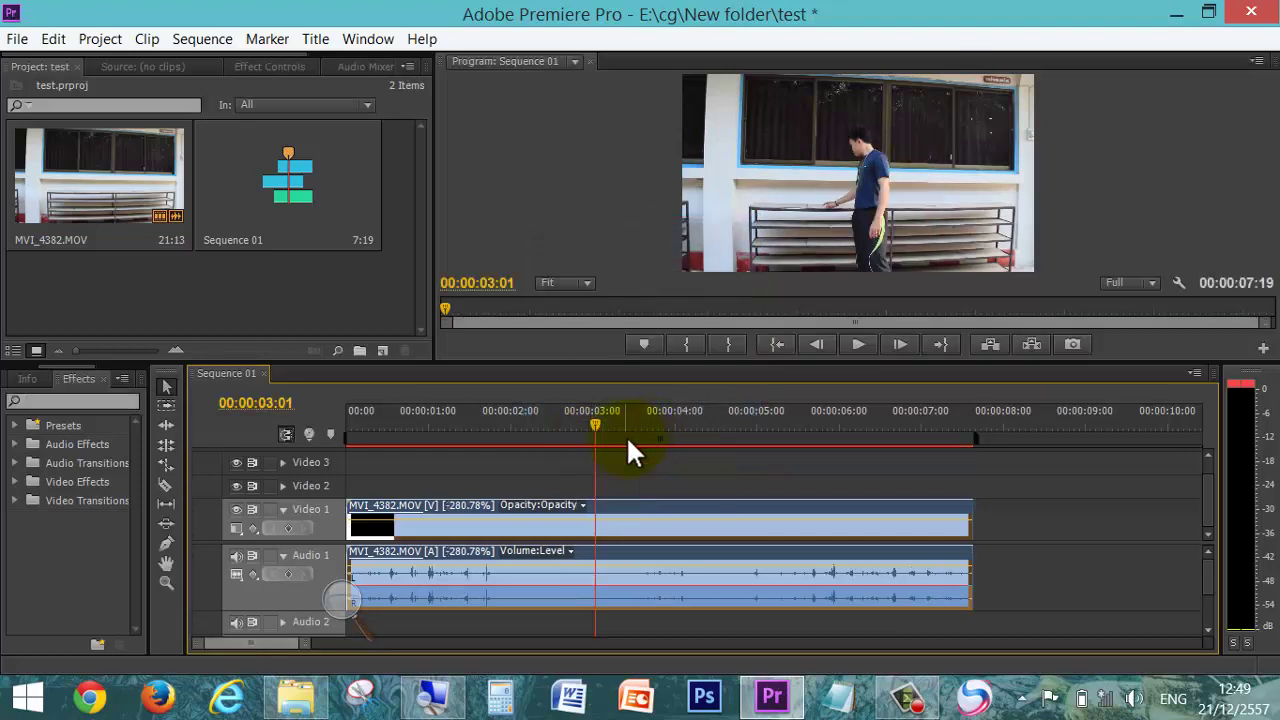
- Render the work area of the reversed Sequence 01 and view the render details
key(Return)
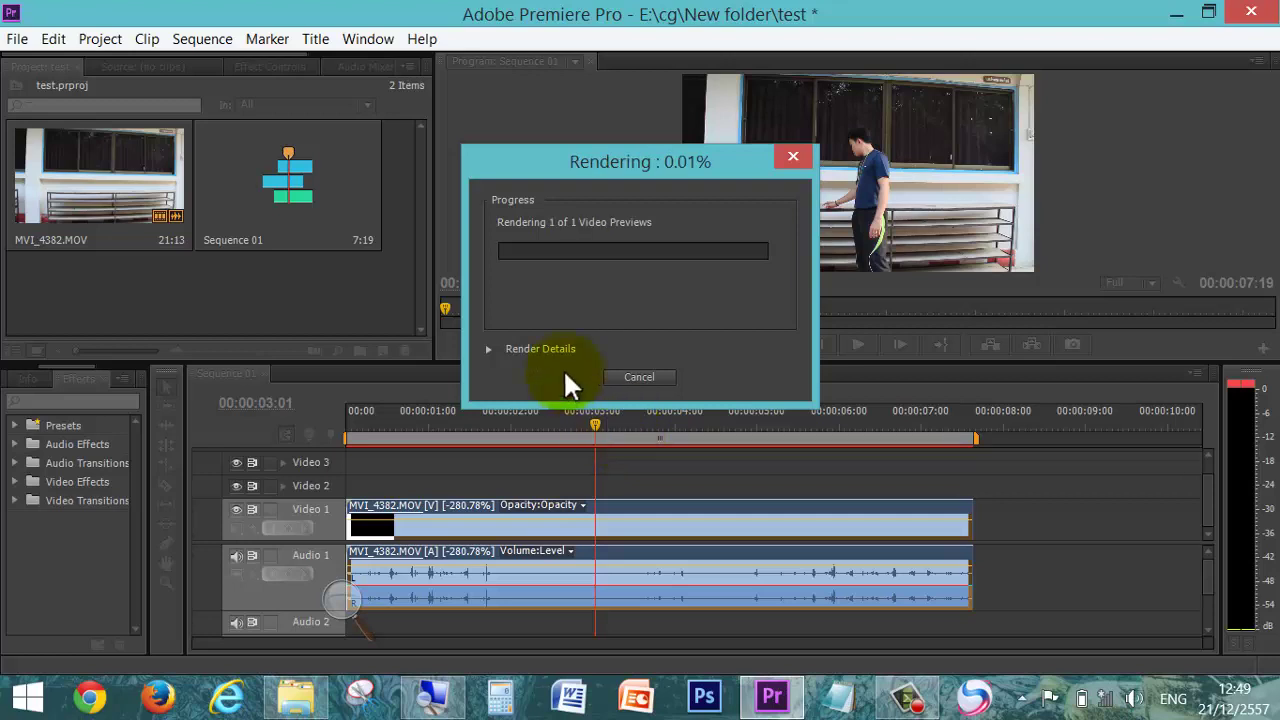
click(487, 348)
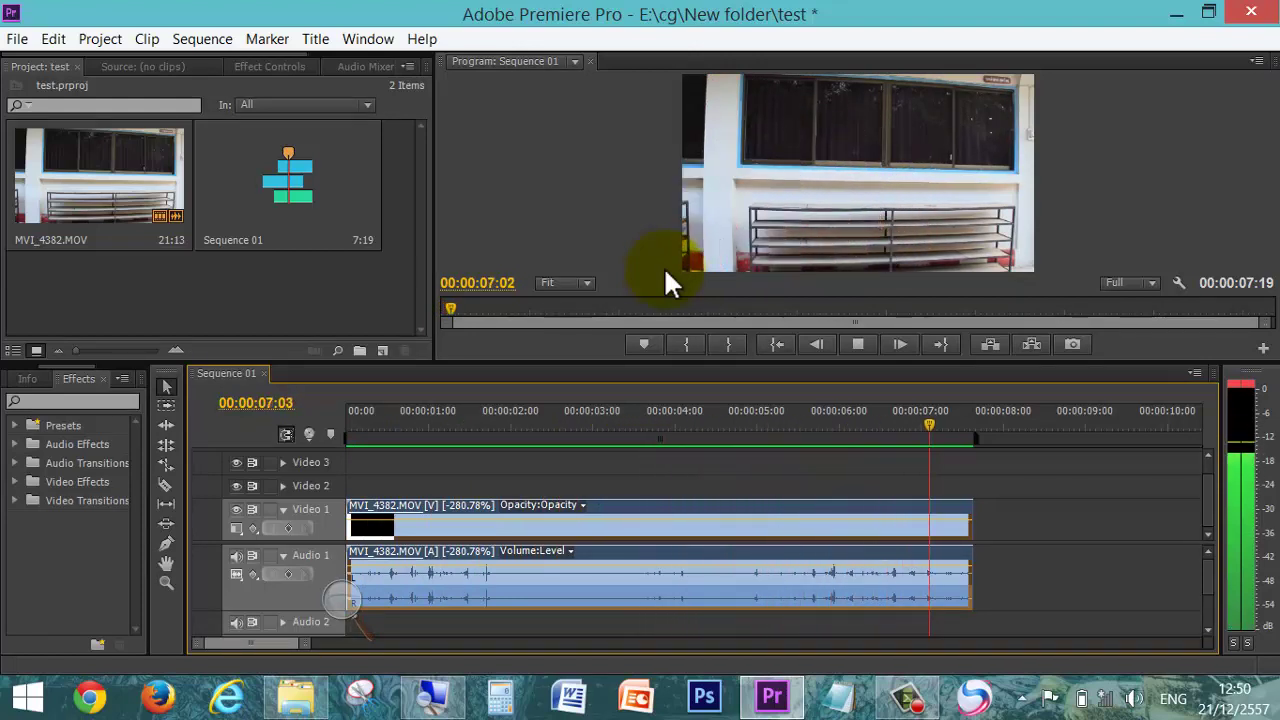
- Replay the reversed Sequence 01 from 00:00:00:00 through to its end
key(Home)
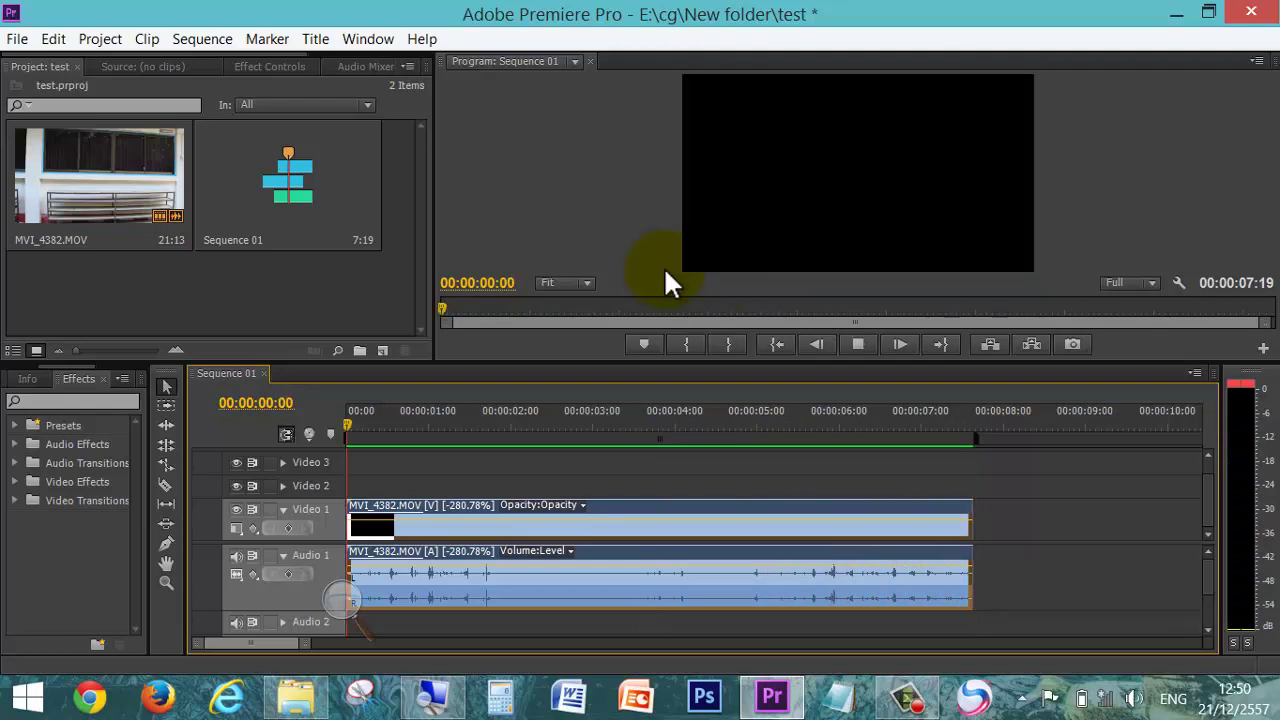
key(space)
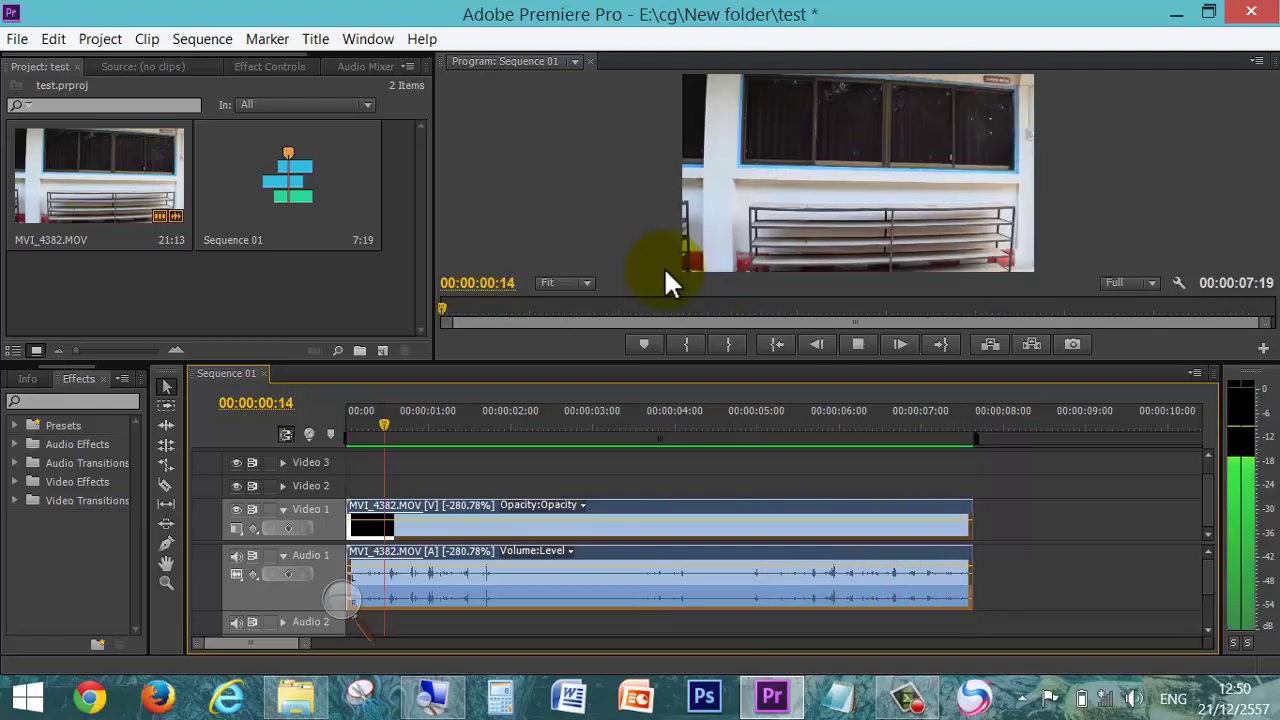